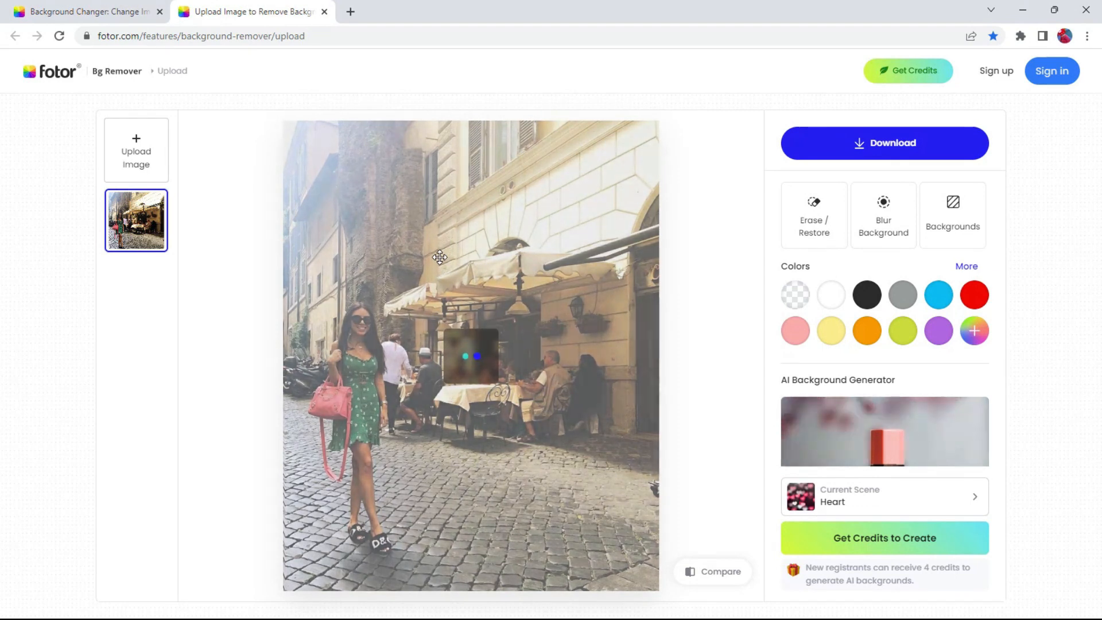
- Try white, black, grey, blue and red in turn as the solid background colour behind the cut-out woman
click(831, 300)
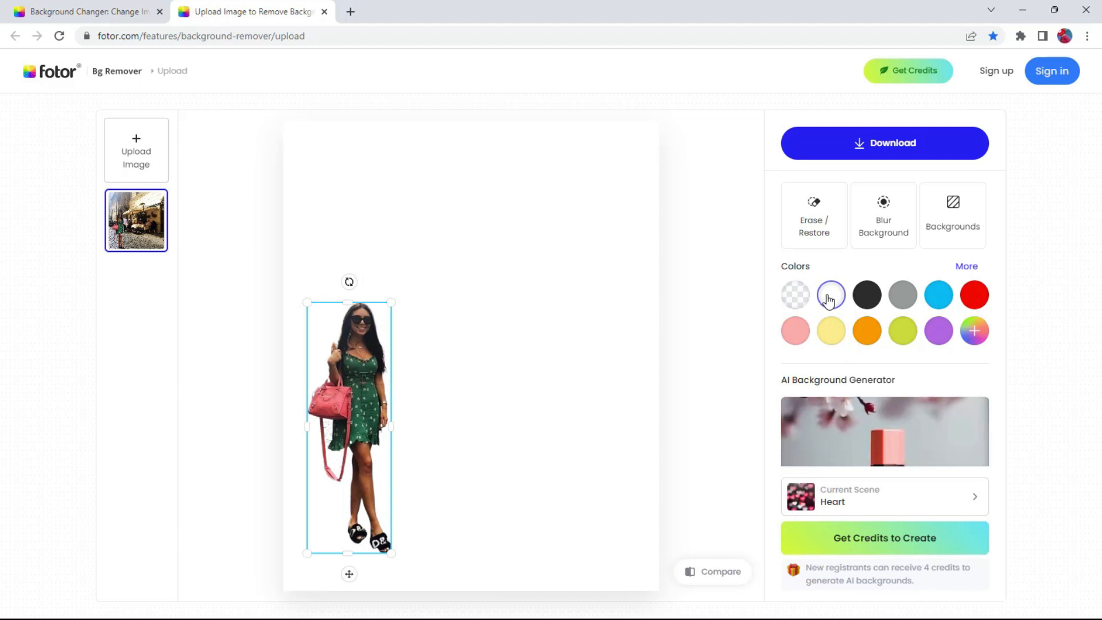
click(865, 298)
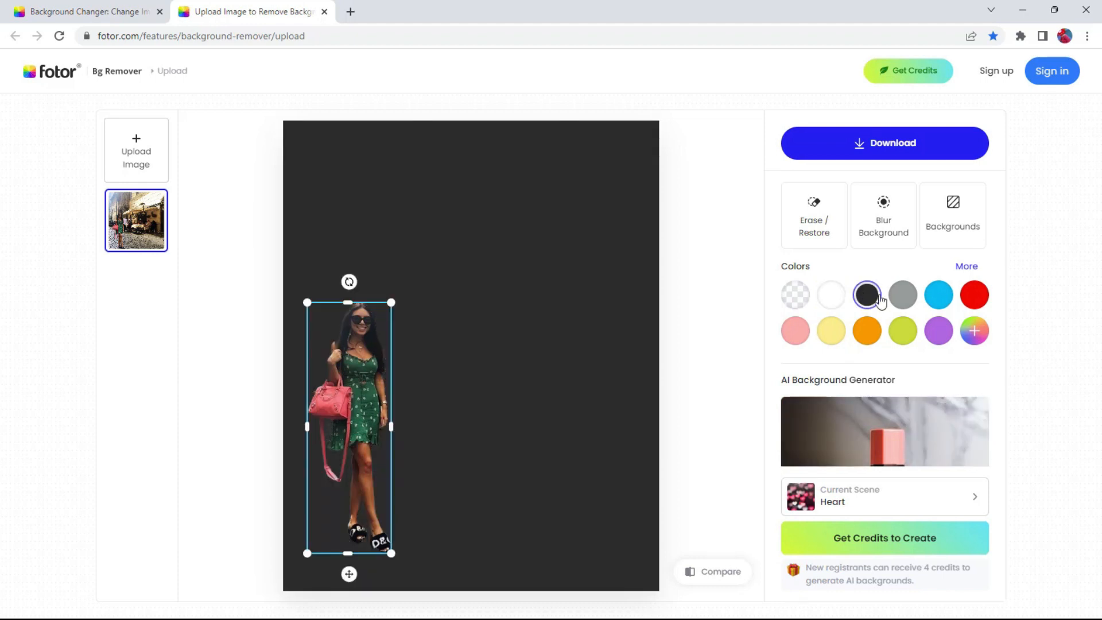
click(913, 300)
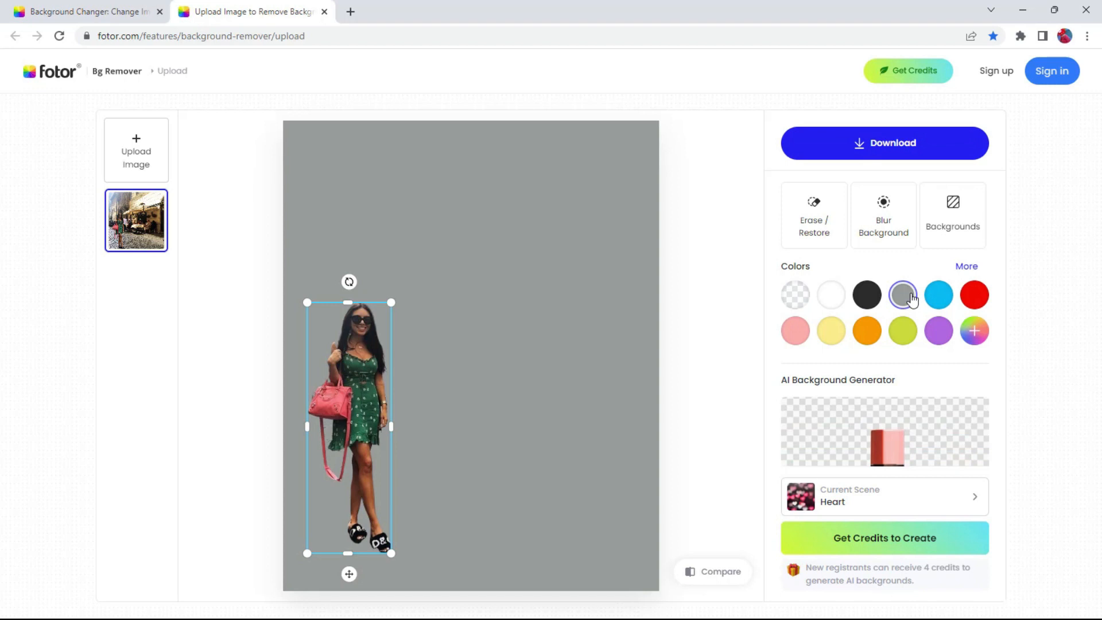
click(944, 299)
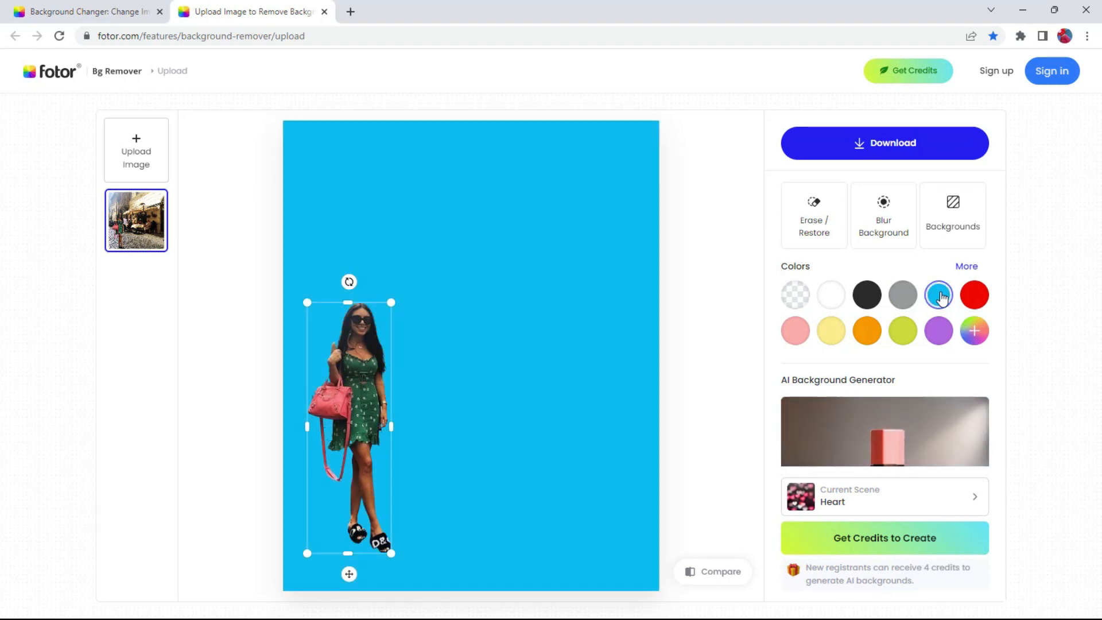
click(973, 298)
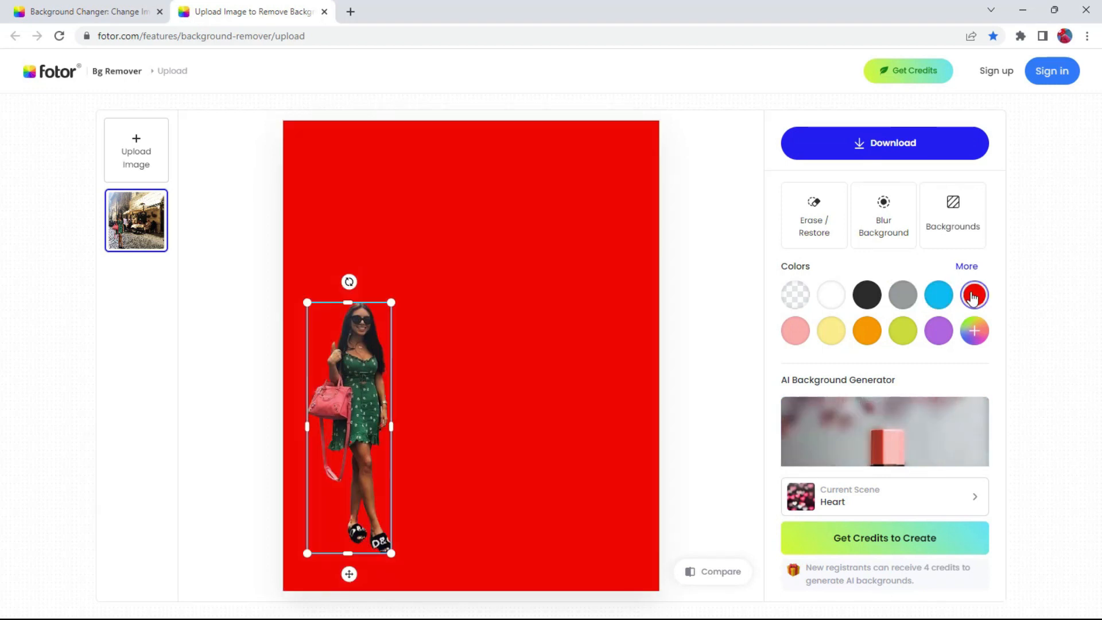
- Try the grey, pink, pale yellow, orange, lime green and purple backgrounds from the full colour collection
click(968, 268)
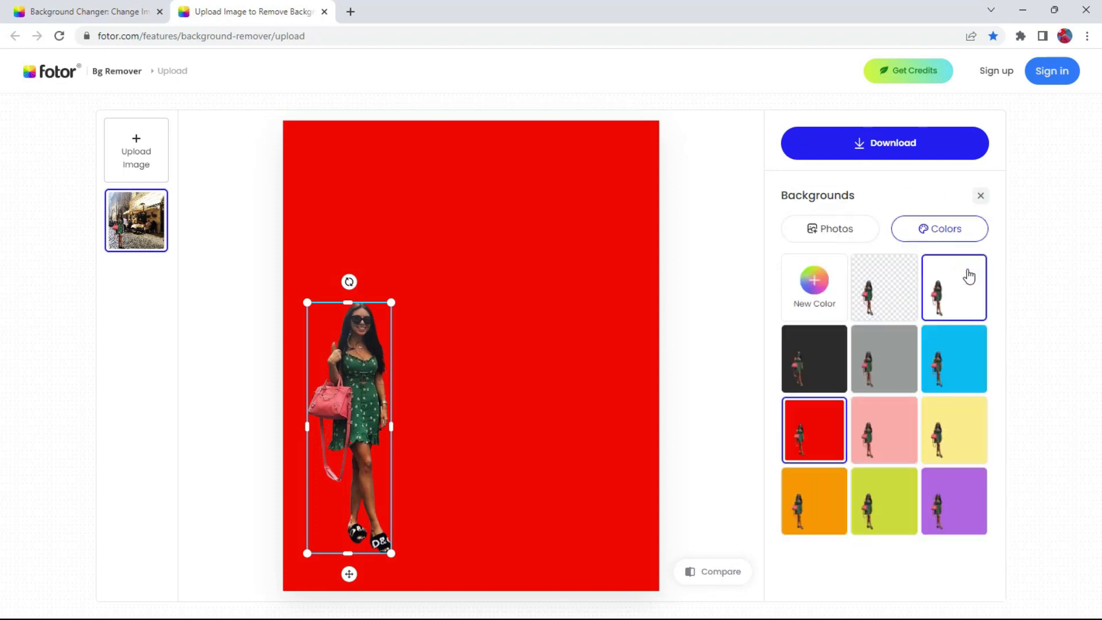
click(883, 367)
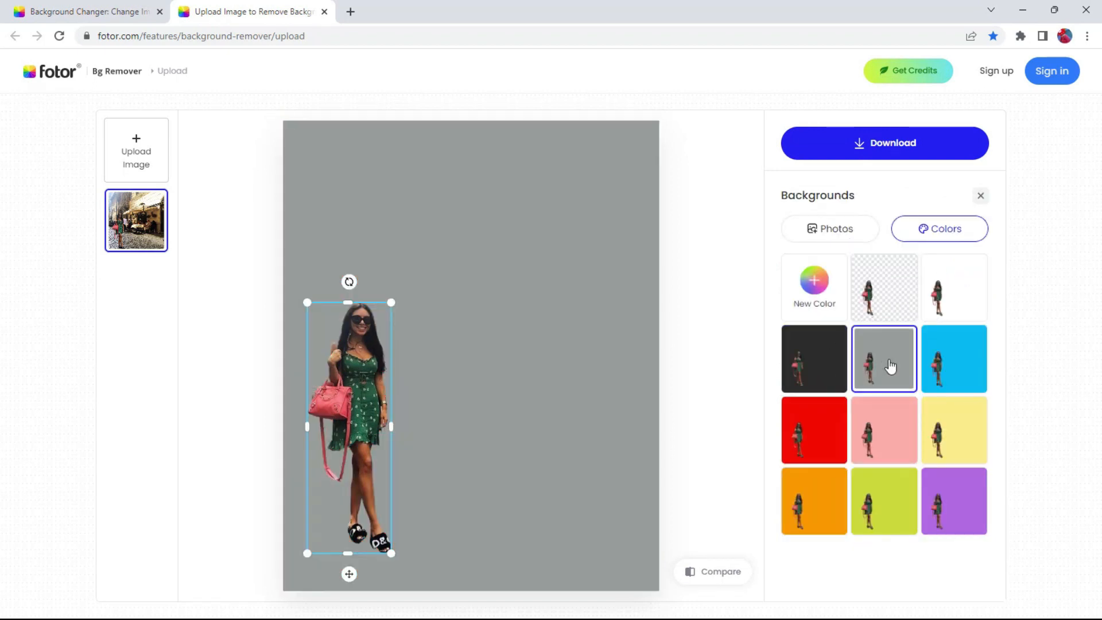
click(882, 431)
click(945, 432)
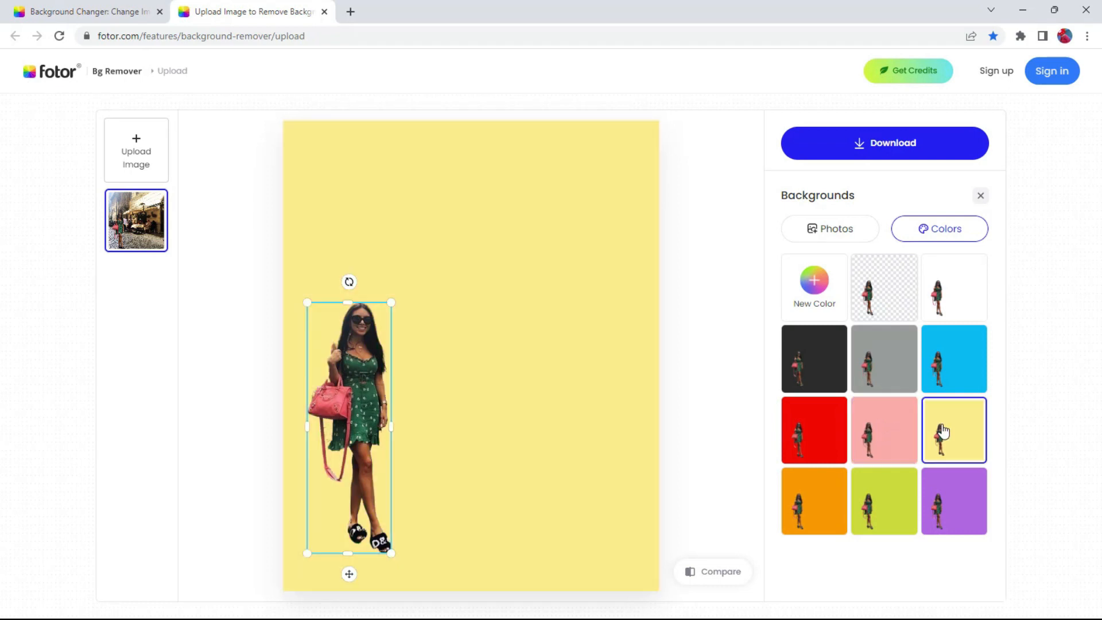
click(815, 505)
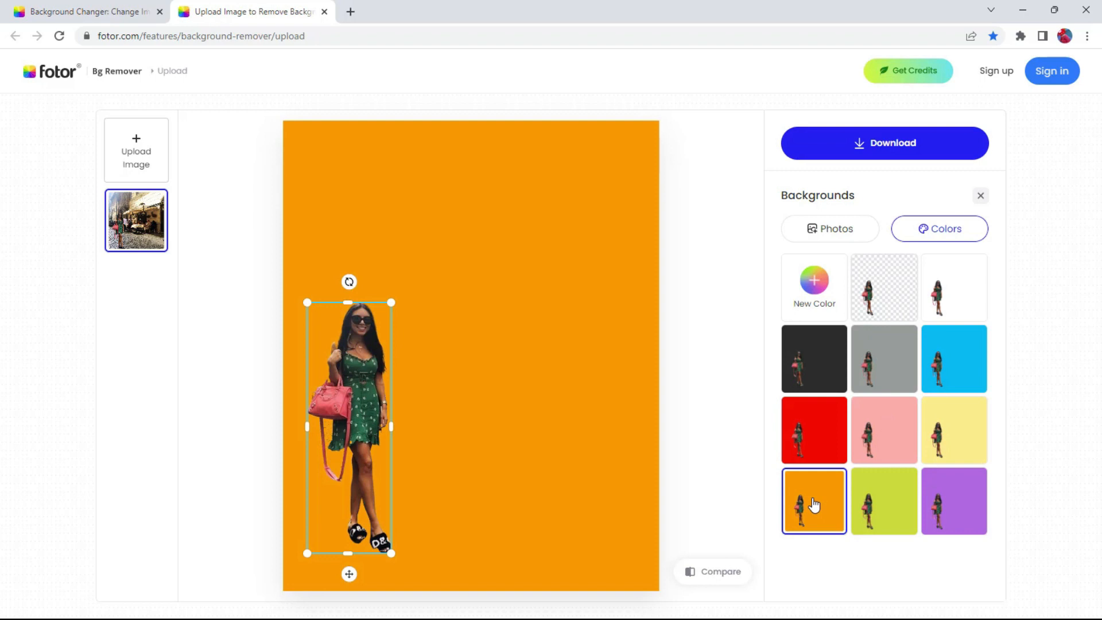
click(889, 502)
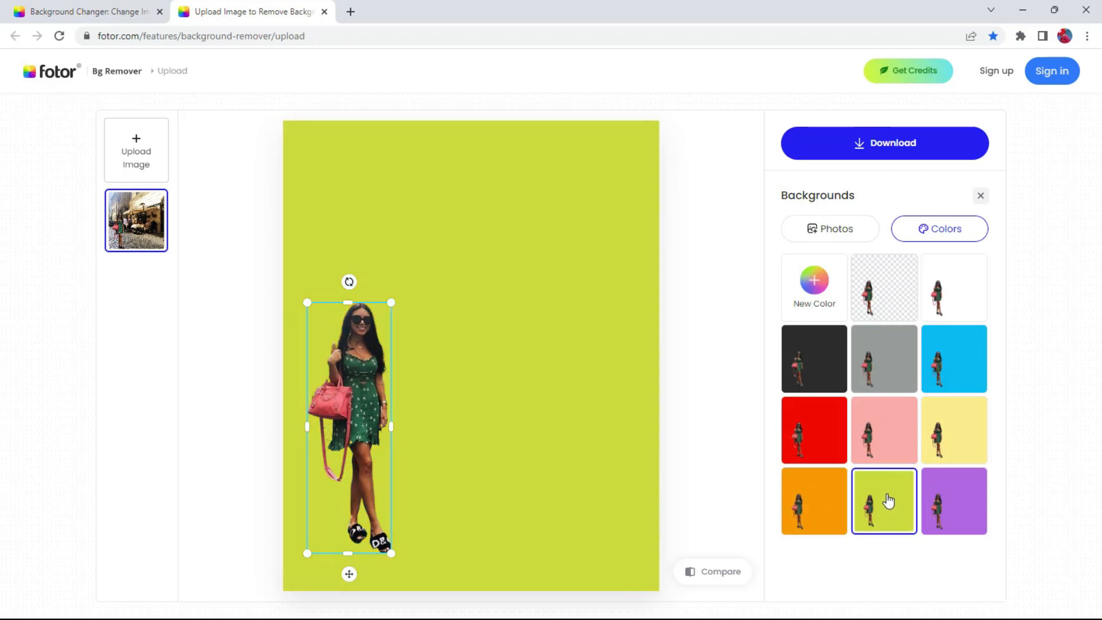
click(954, 501)
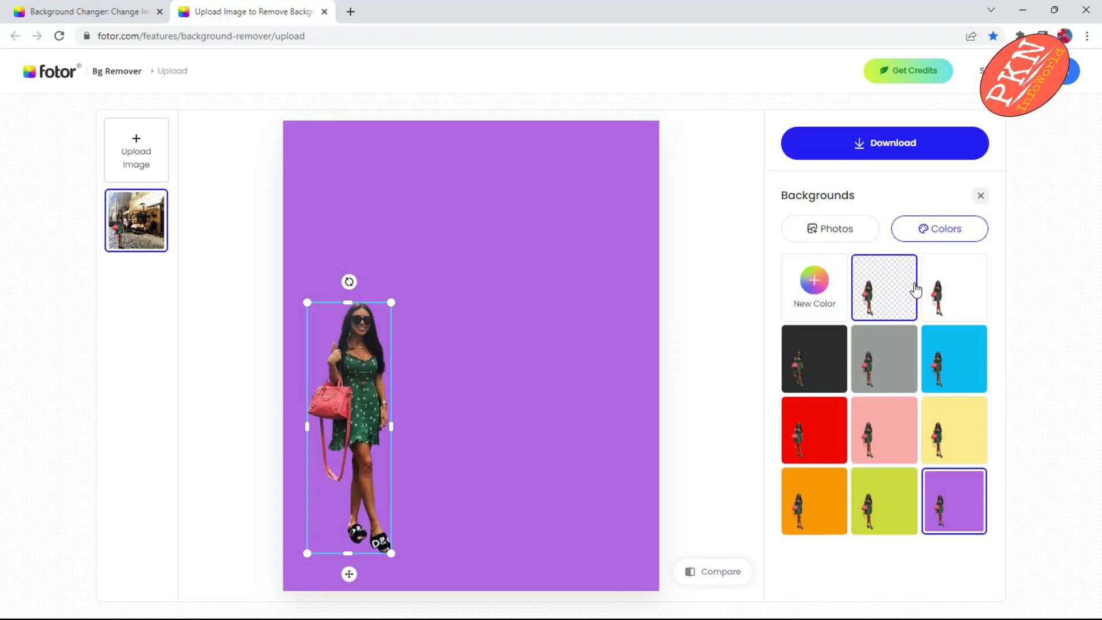
click(981, 196)
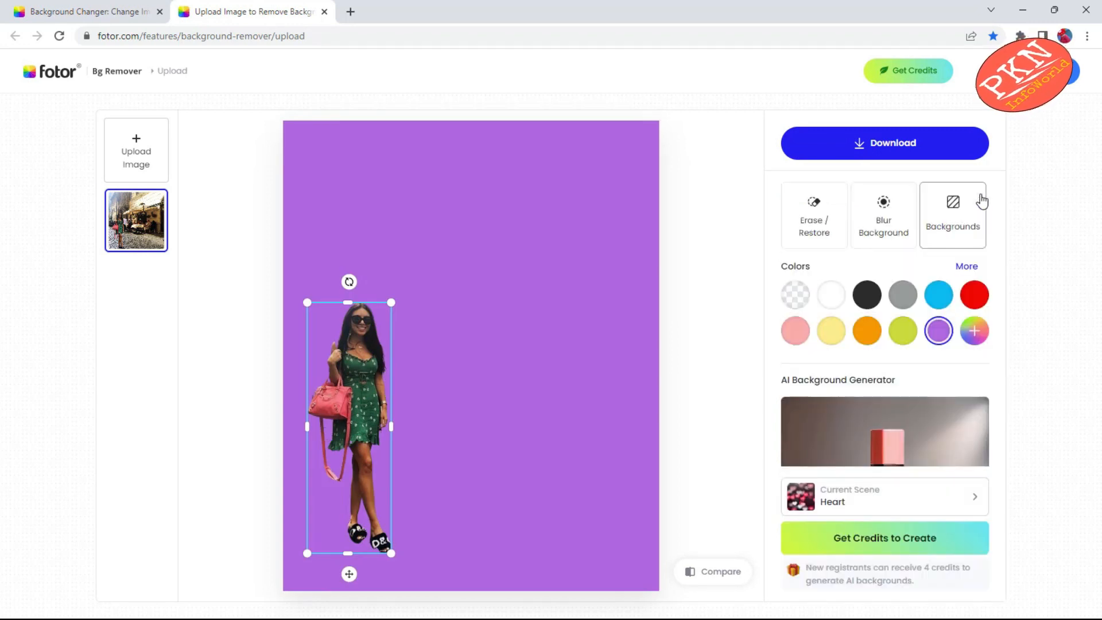
- Preview the background blur presets with radius 30 and 50, and cancel the blur
click(881, 227)
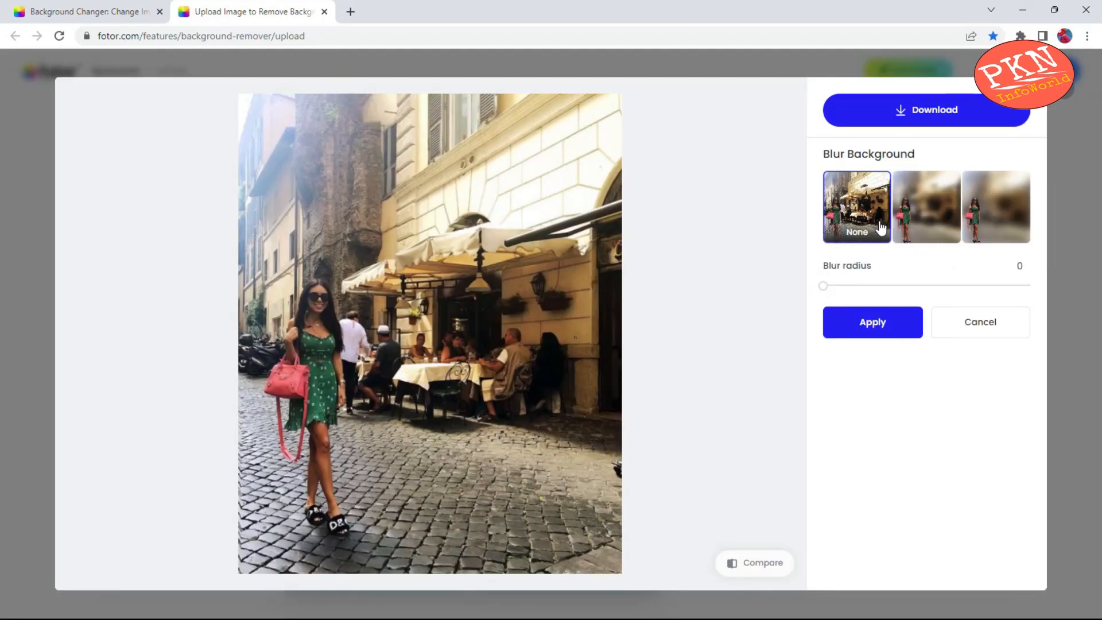
click(922, 212)
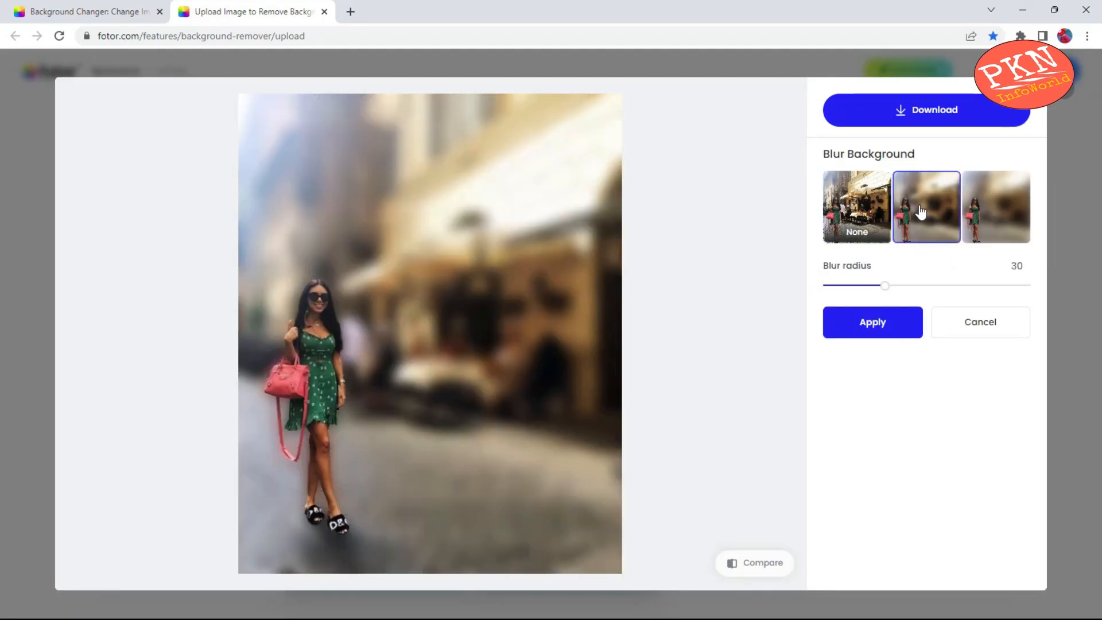
click(992, 215)
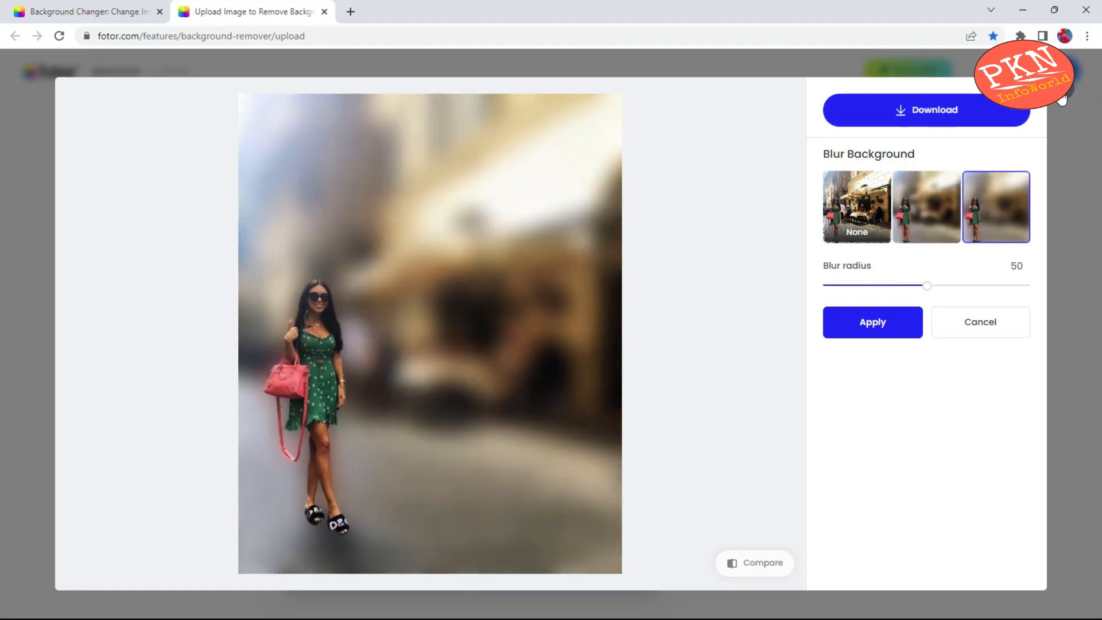
click(999, 328)
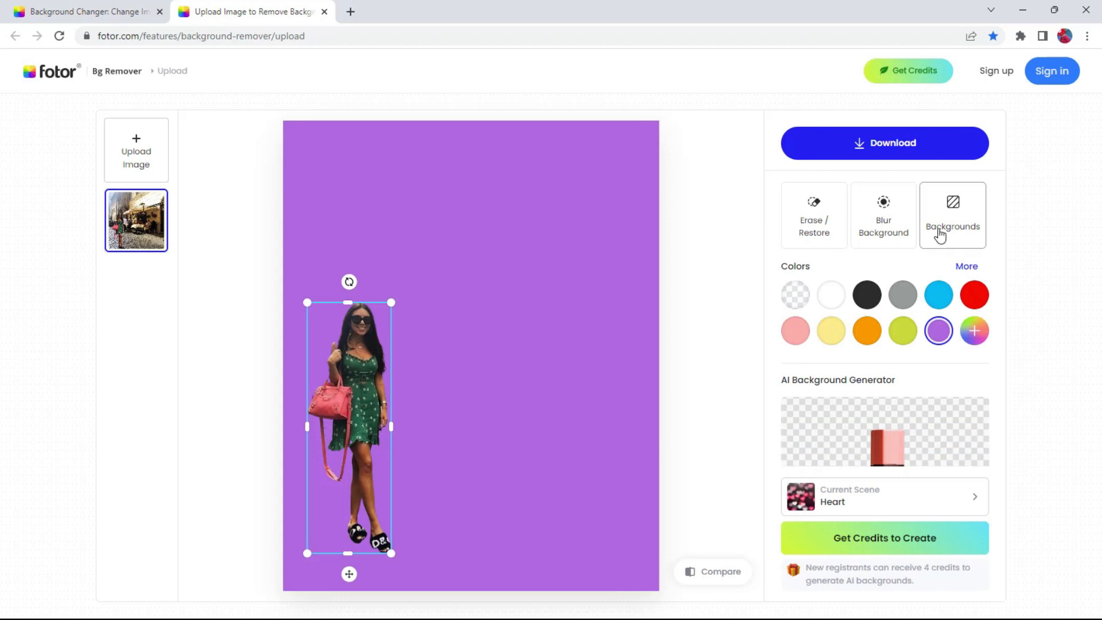
- Try the dark grey and light grey Photography Backdrop photos behind the woman
click(958, 219)
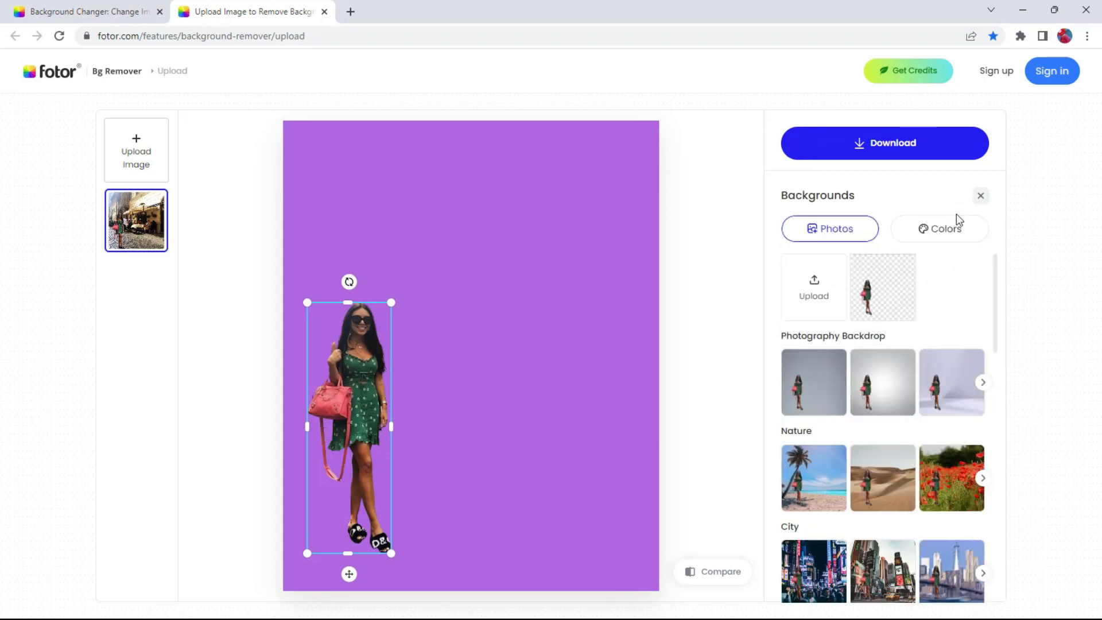
click(816, 394)
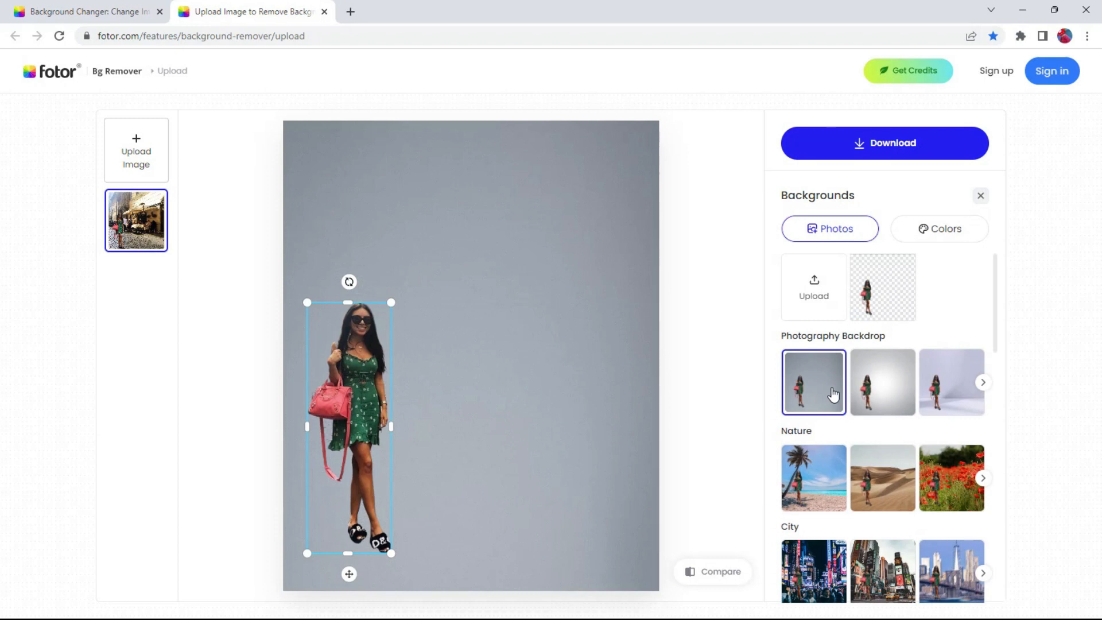
click(880, 386)
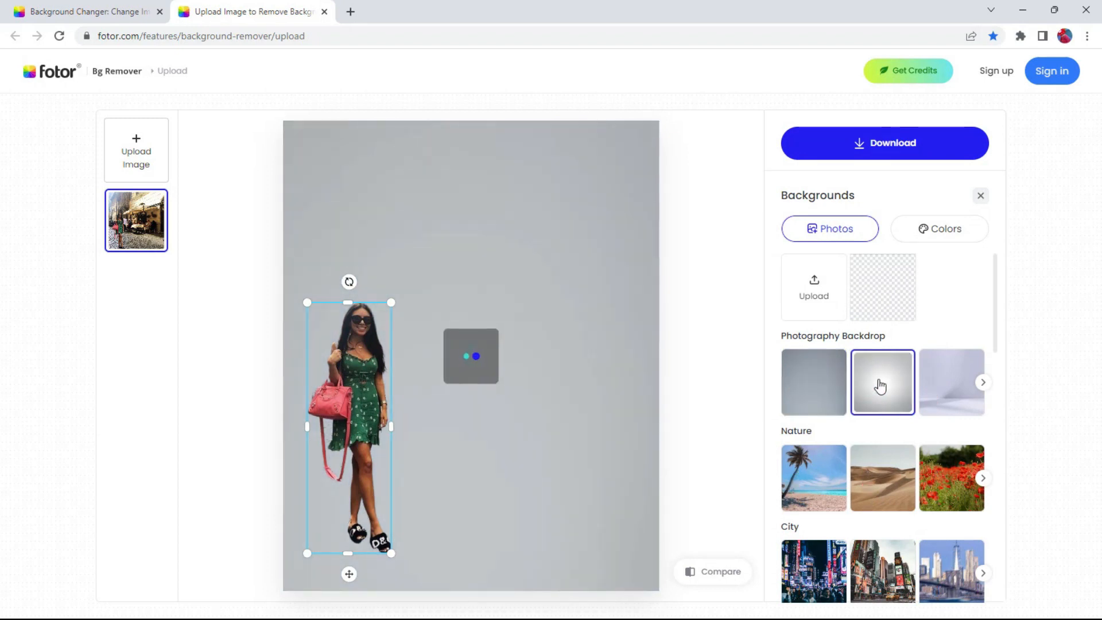
- Try the beach, desert and poppy field Nature backgrounds, and move the woman up and slightly right among the poppies
click(825, 476)
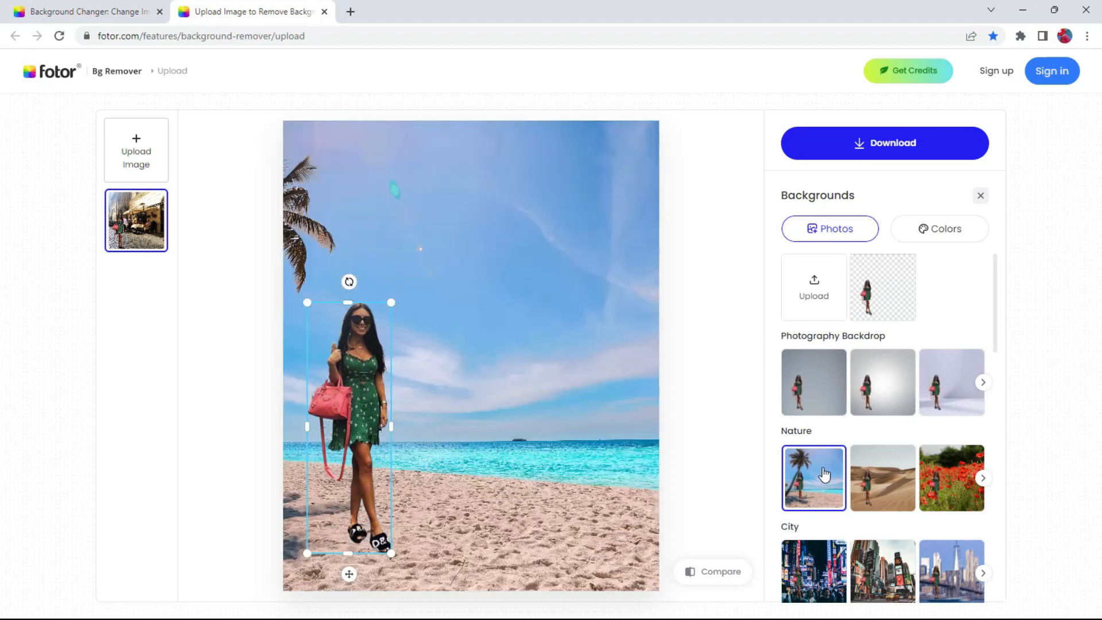
click(892, 476)
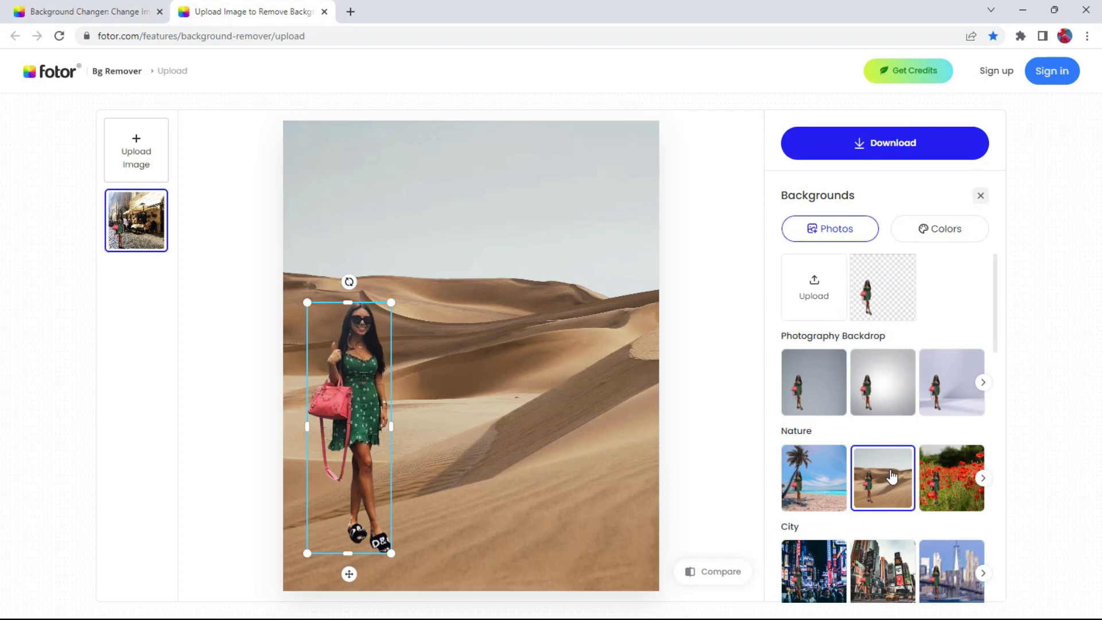
click(947, 475)
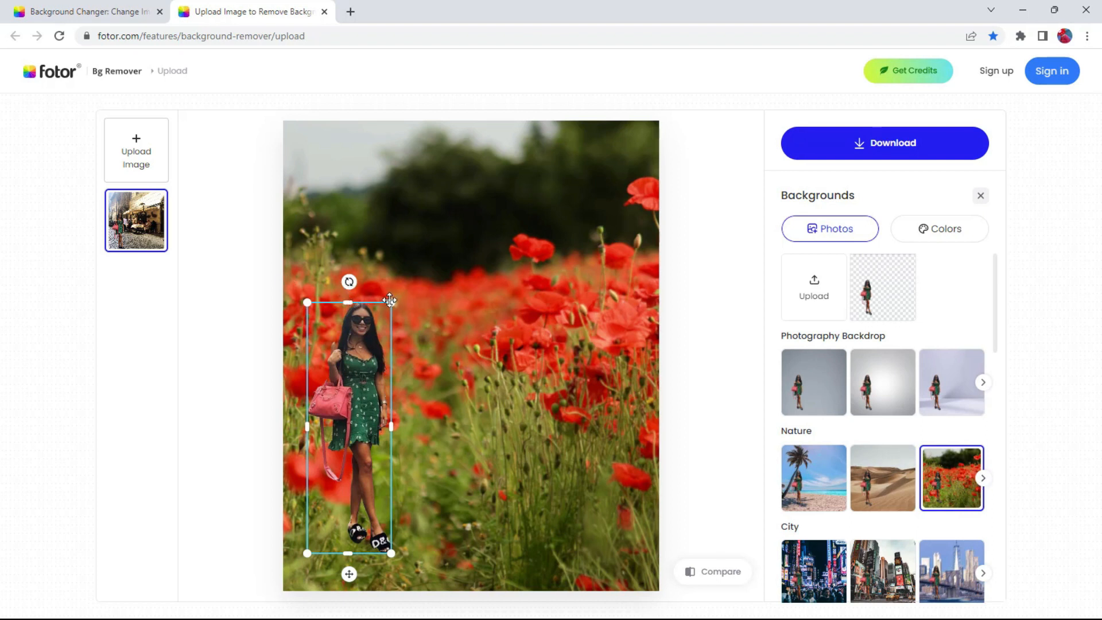
drag(391, 427, 425, 319)
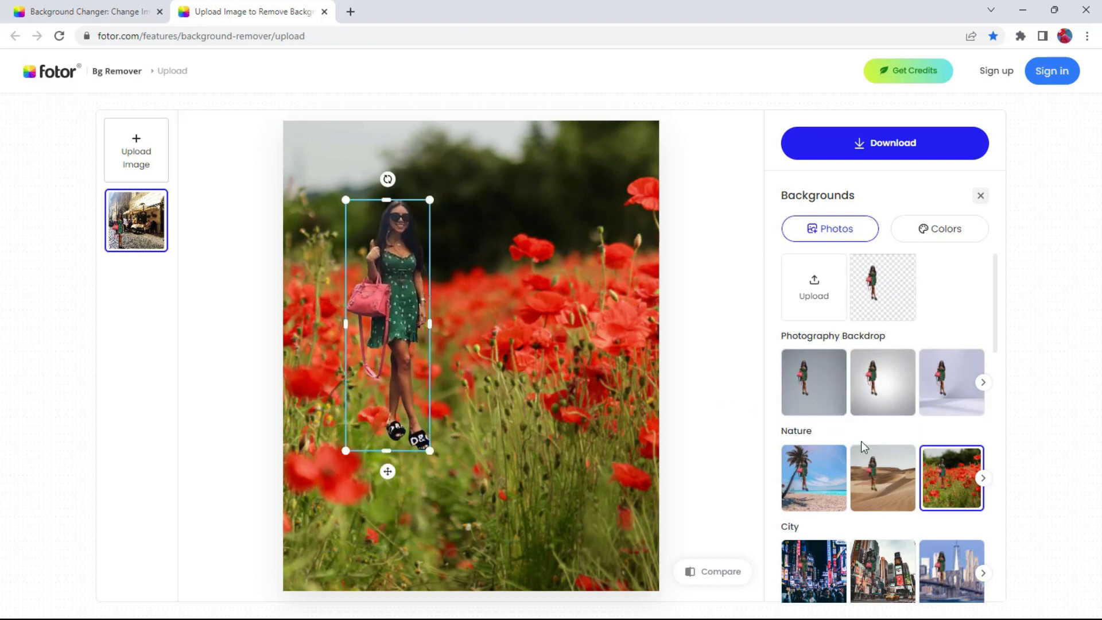
- Place the woman at the lower right of the desert background, and near the centre of the poppy field background
click(875, 483)
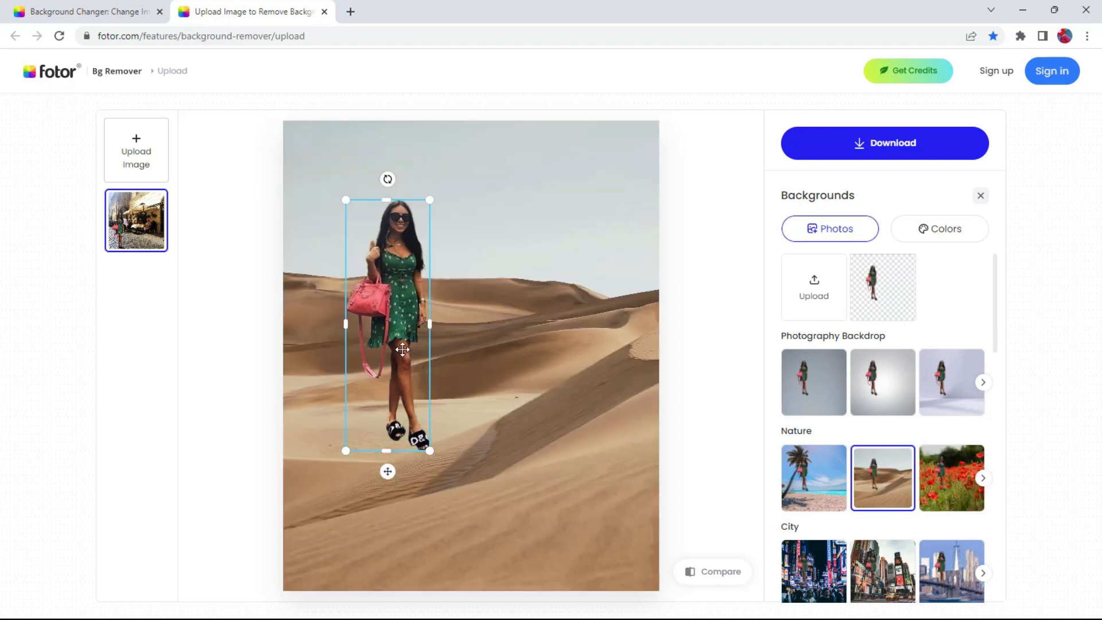
drag(407, 308, 598, 404)
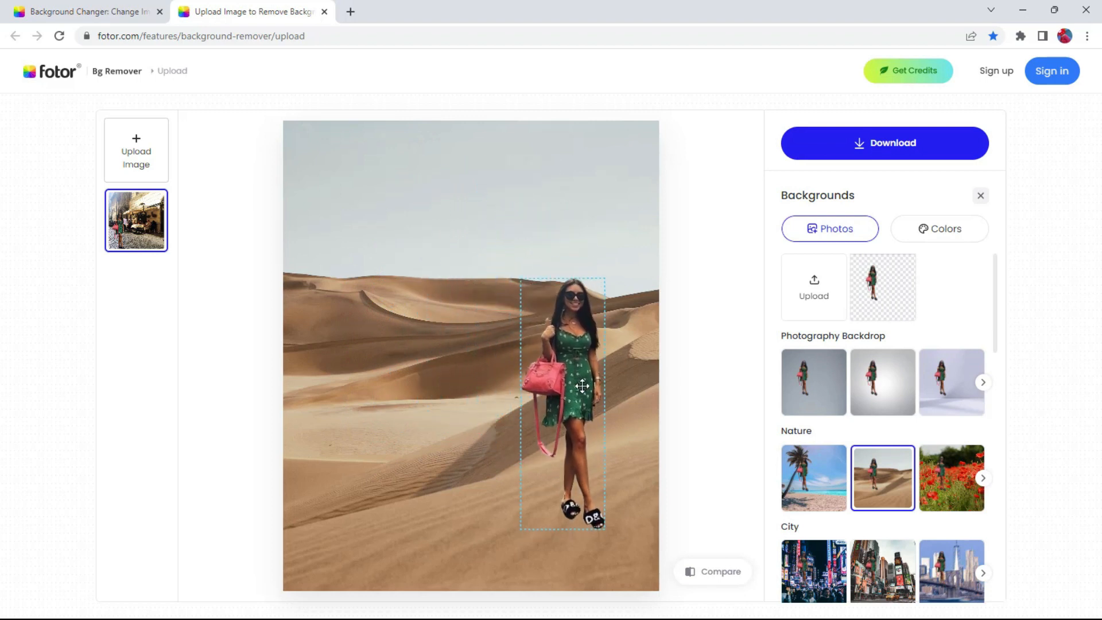
click(966, 484)
drag(568, 396, 441, 314)
- Apply the snowy mountain Nature background and move the woman to the lower right, onto the dirt road
click(979, 478)
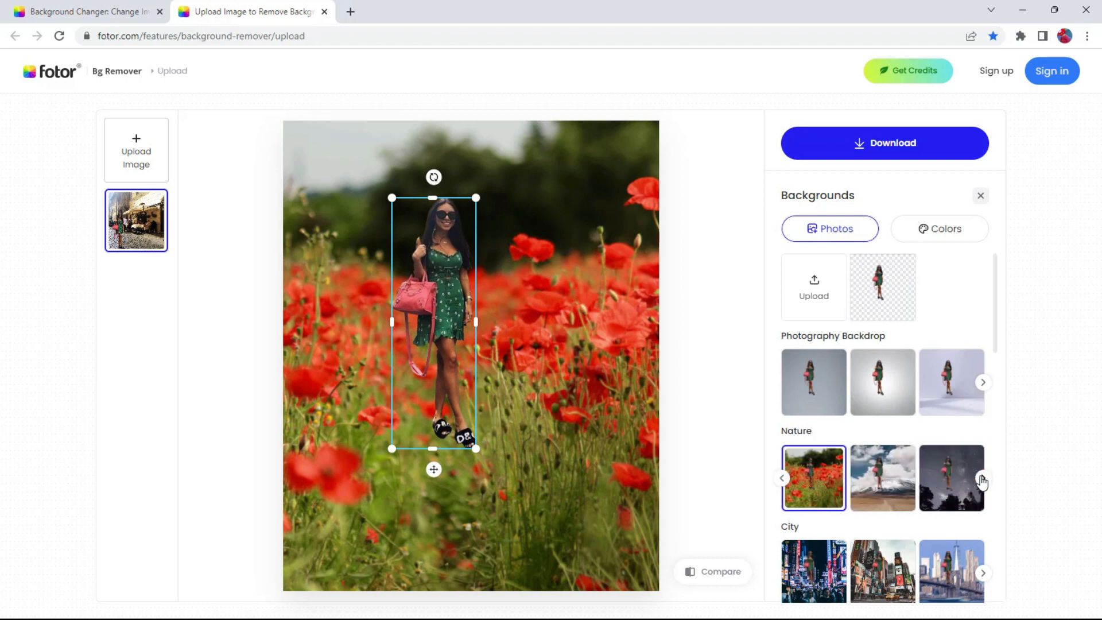
click(821, 489)
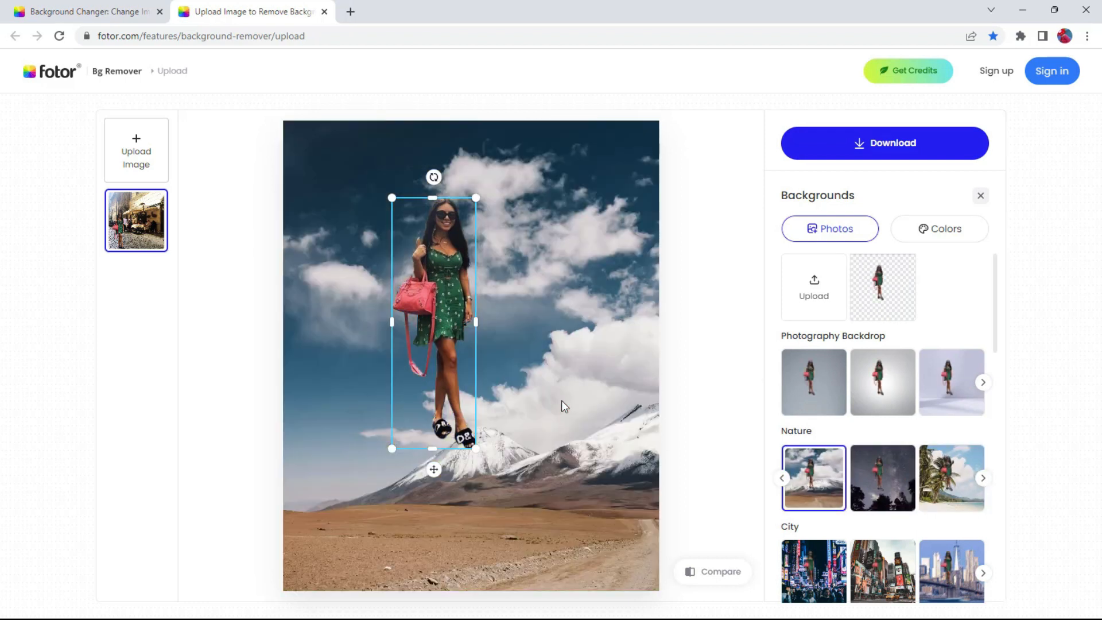
drag(445, 303, 587, 446)
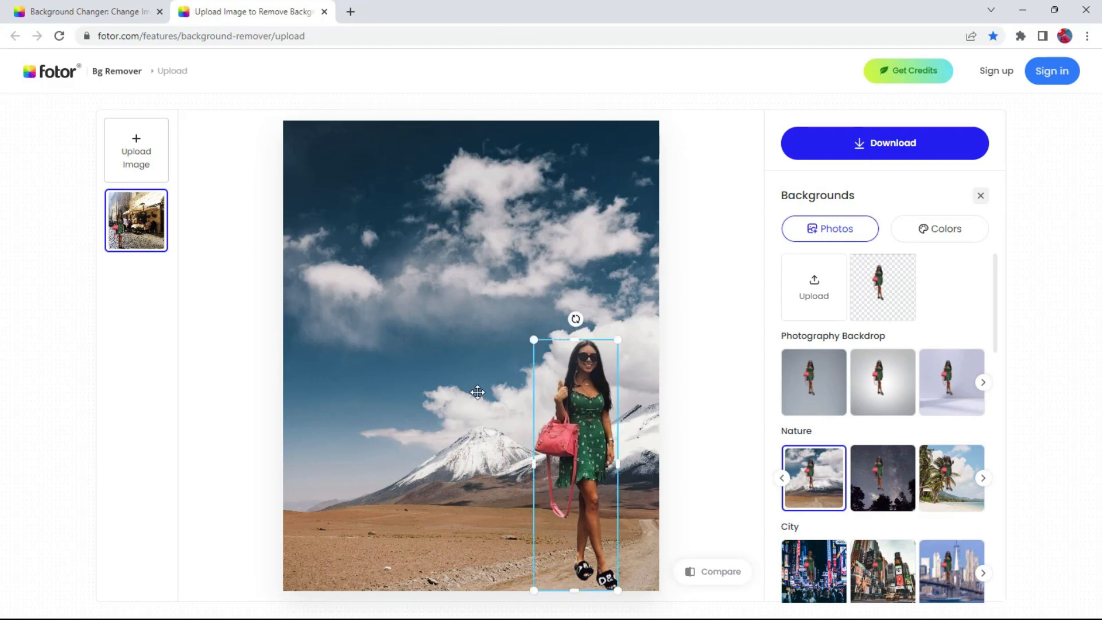
- Try the starry night sky and palm beach Nature backgrounds behind the woman
click(941, 480)
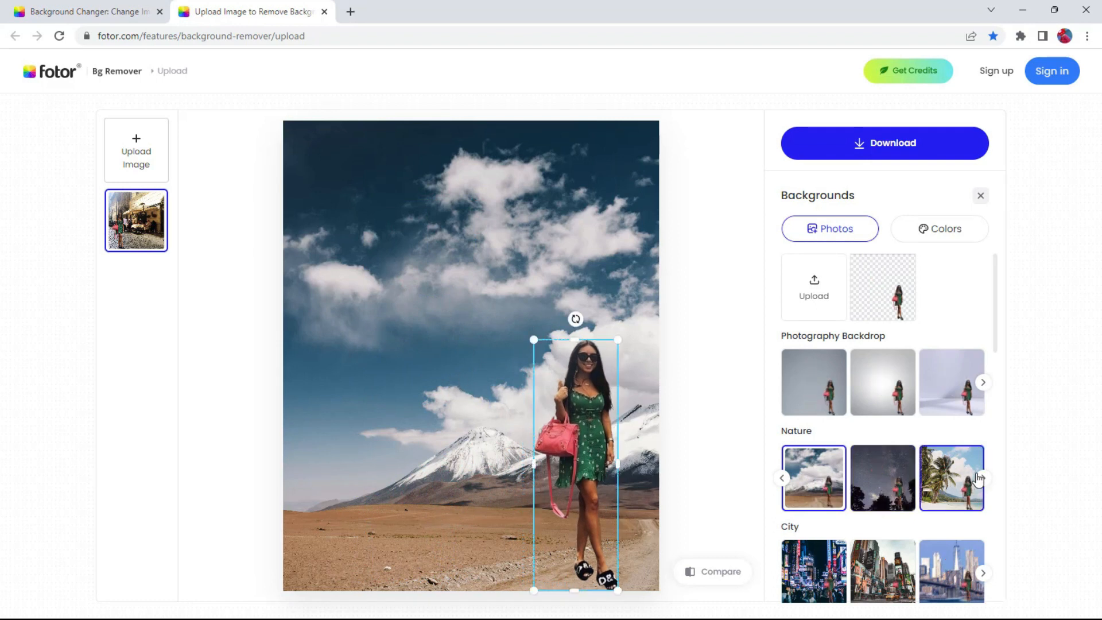
click(883, 478)
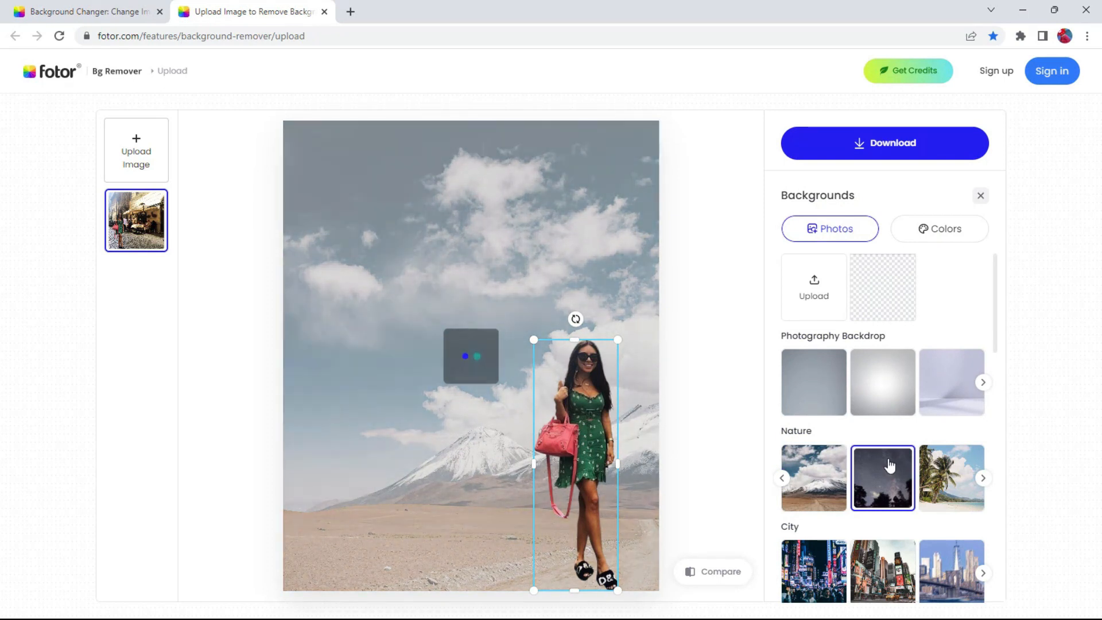
click(944, 476)
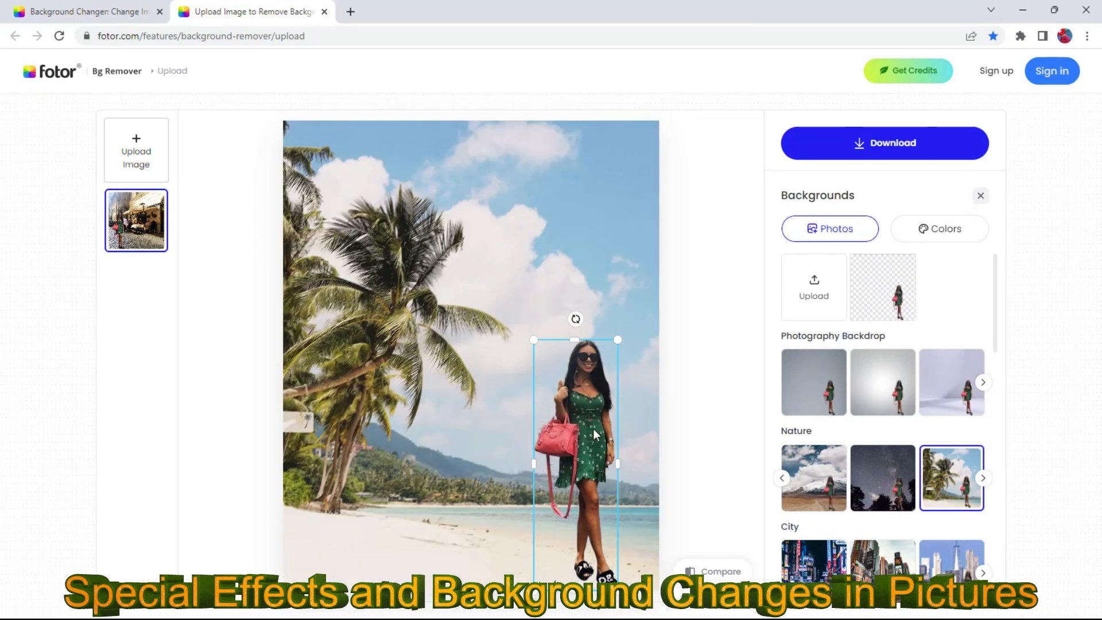
- Shift the woman slightly left and scale her down to about two thirds of her height near the image's bottom edge
mouse_move(587, 439)
mouse_down()
mouse_move(499, 424)
mouse_move(593, 427)
mouse_move(553, 429)
mouse_move(571, 436)
mouse_up()
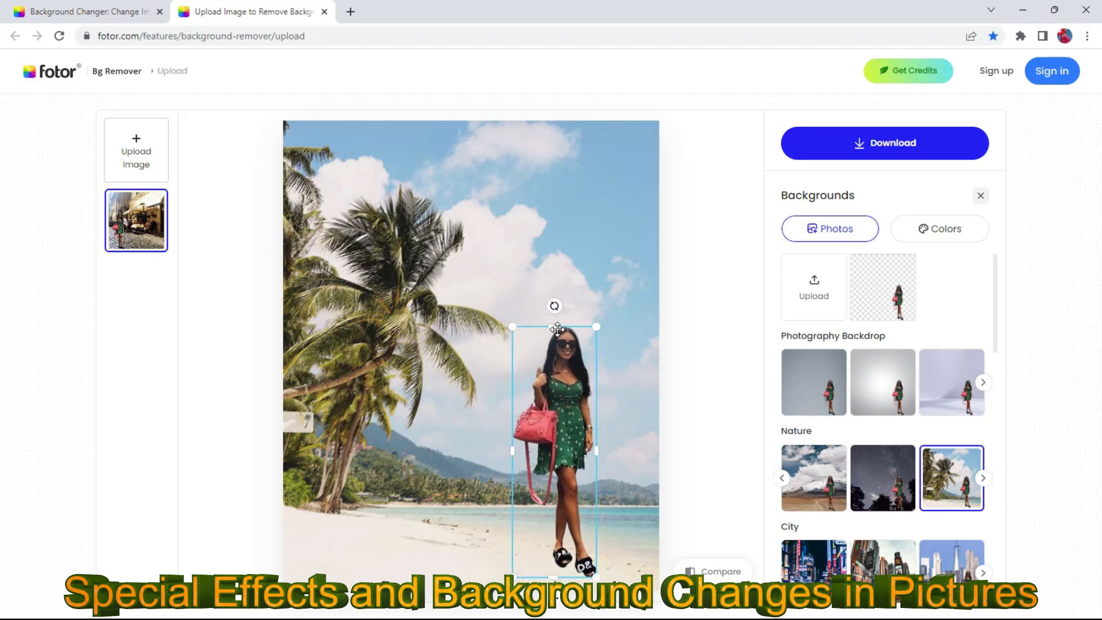
drag(558, 352, 561, 405)
drag(597, 493, 578, 492)
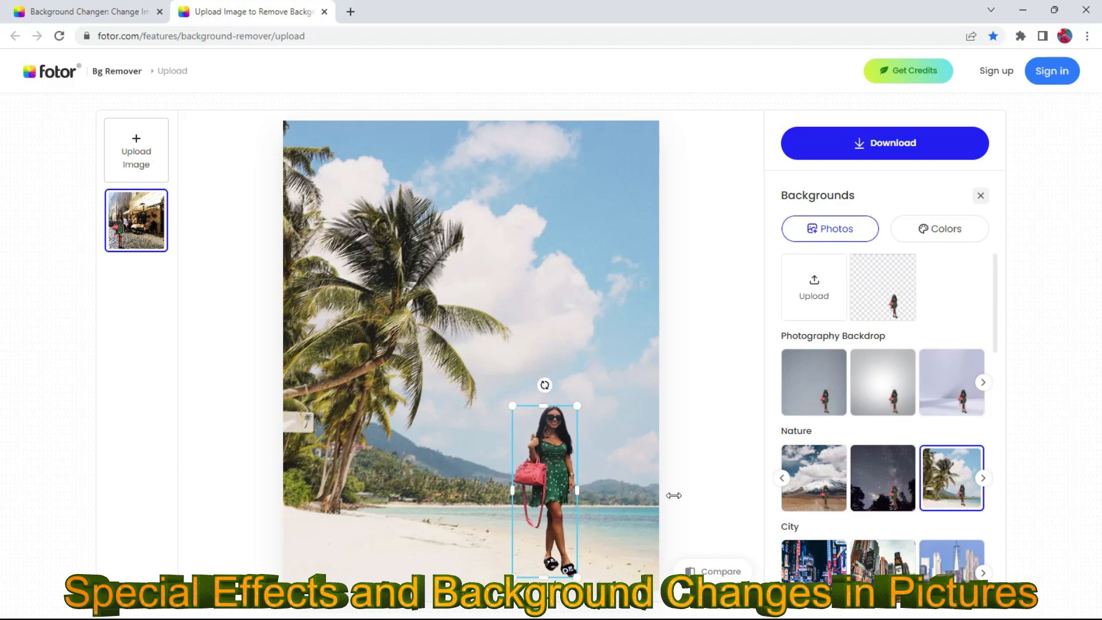
- Browse further through the Nature photos and apply the pine forest background
click(984, 478)
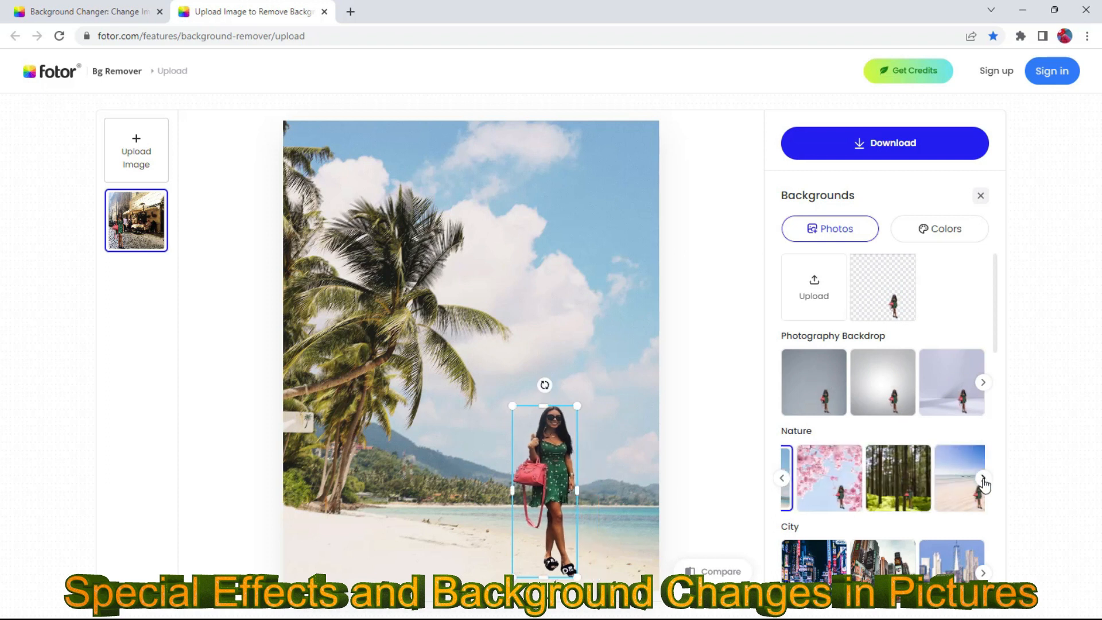
click(892, 487)
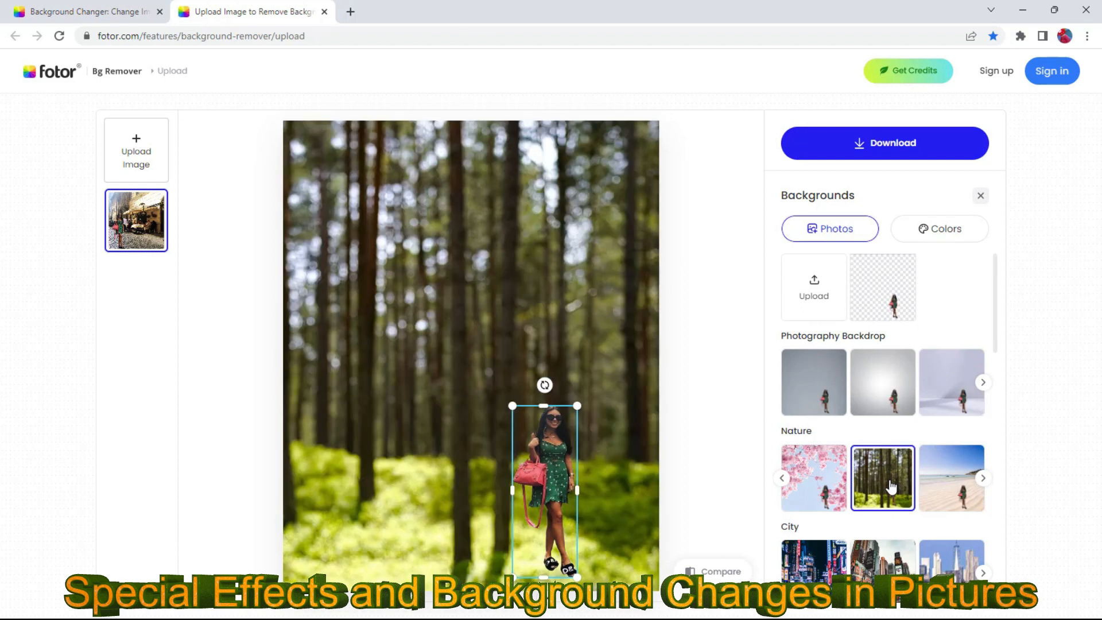
- Apply the sandy beach Nature background, move the woman up along the sand and enlarge her to about 1.4 times her height
click(960, 495)
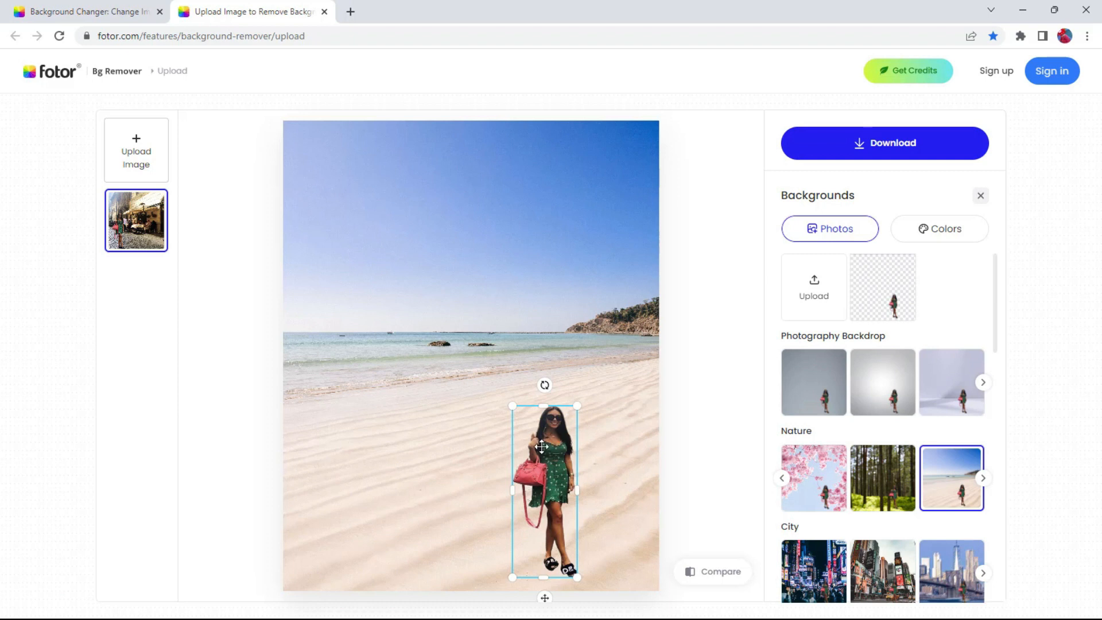
drag(549, 436, 543, 397)
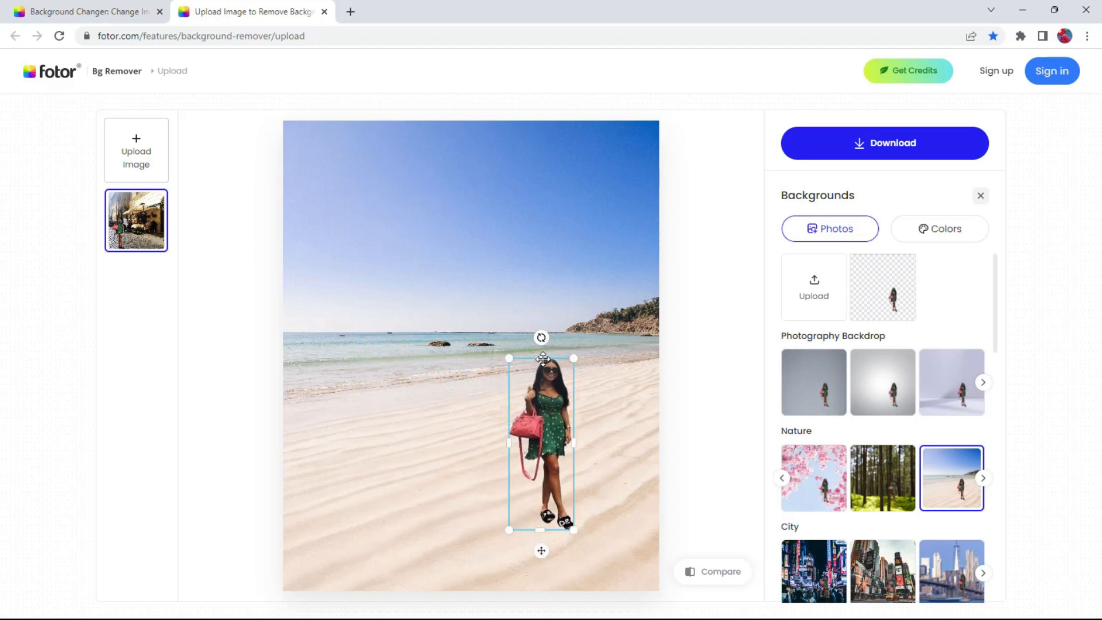
drag(541, 358, 541, 287)
drag(573, 408, 602, 406)
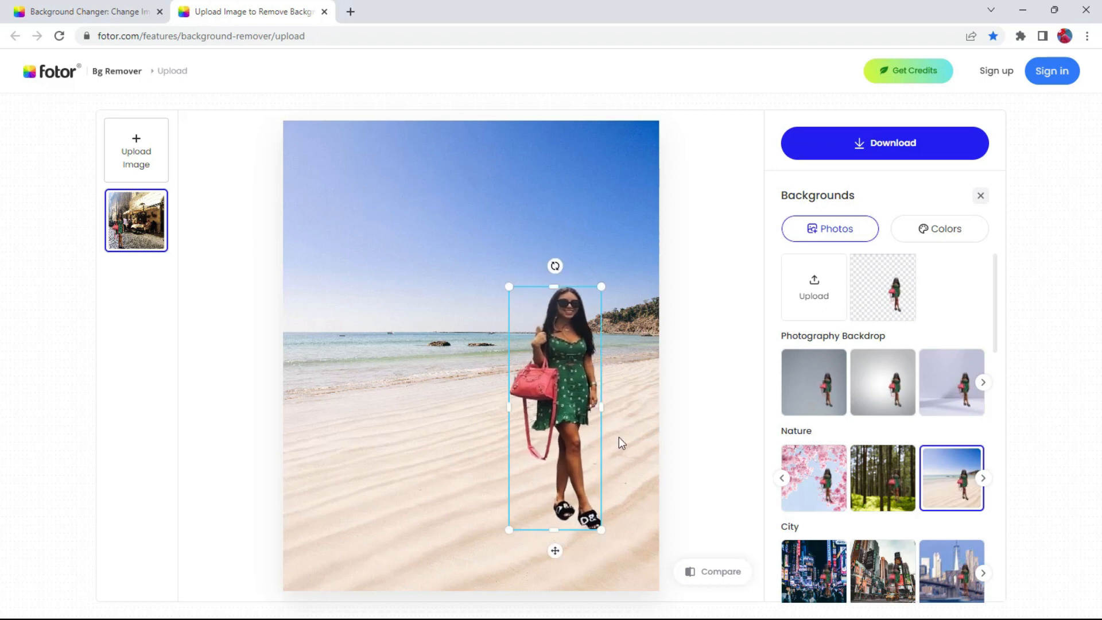
- Try the dark forest, yellow flower field, green hill and starry rock formation Nature backgrounds behind the woman
click(984, 479)
click(955, 483)
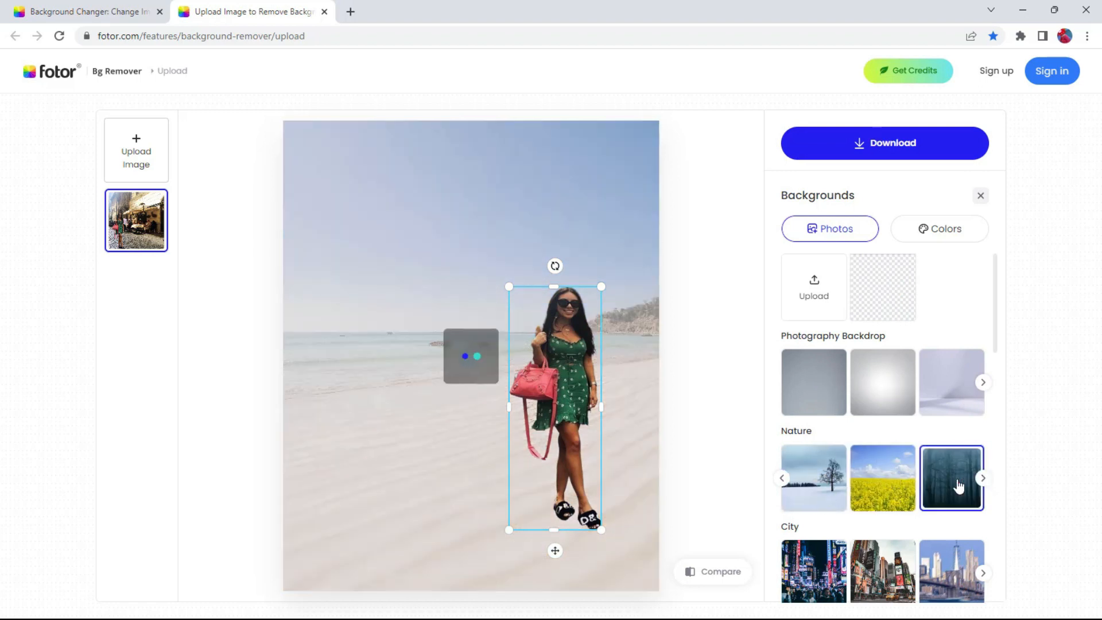
click(894, 487)
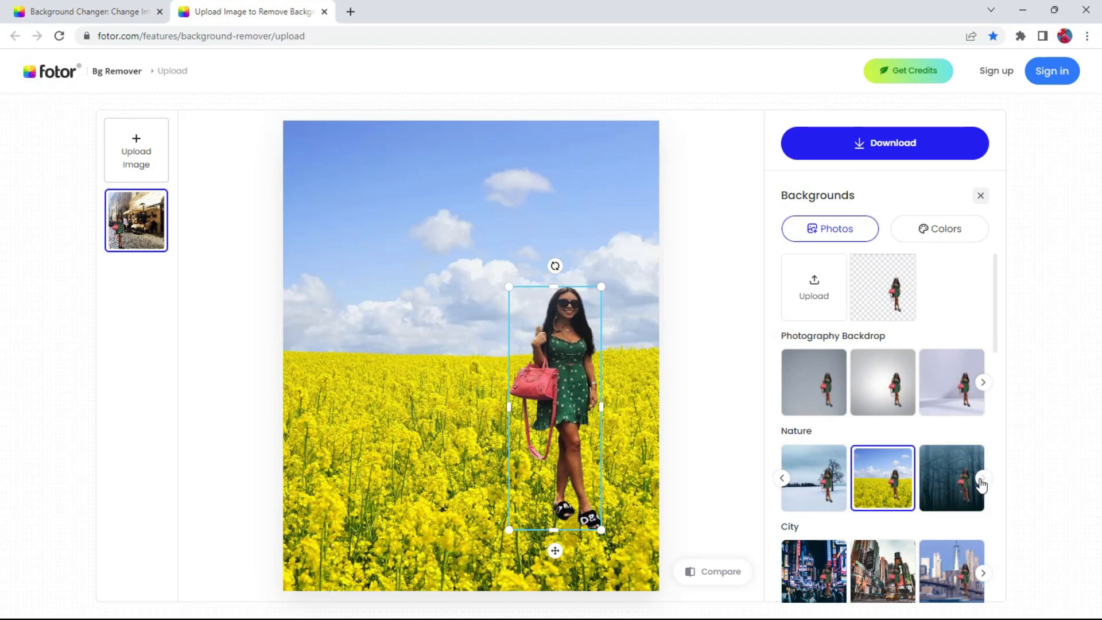
click(982, 480)
click(874, 485)
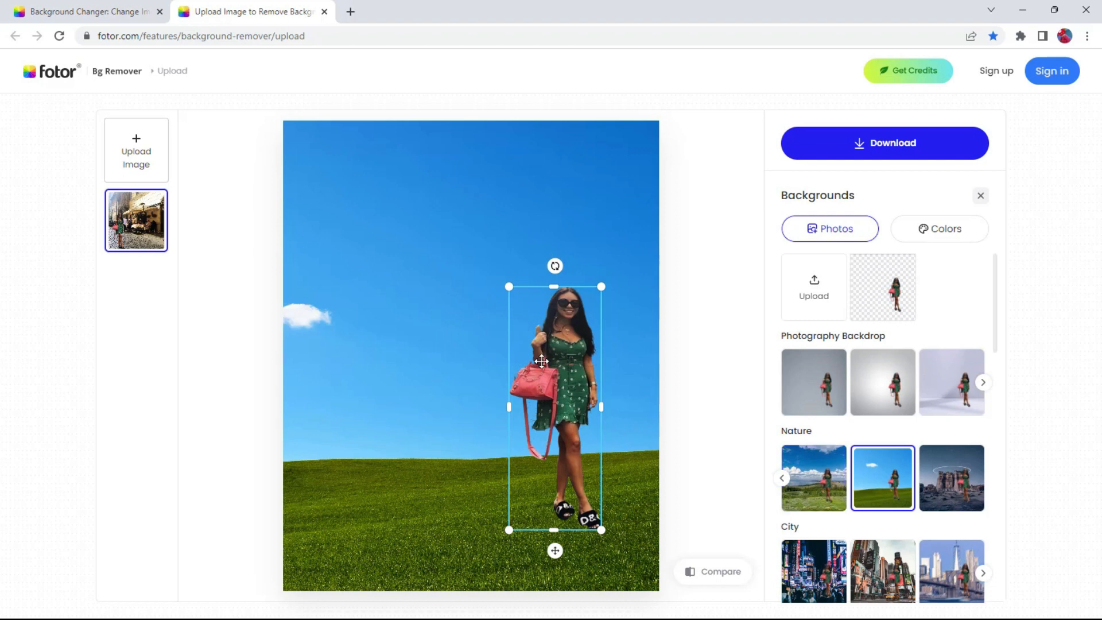
click(946, 486)
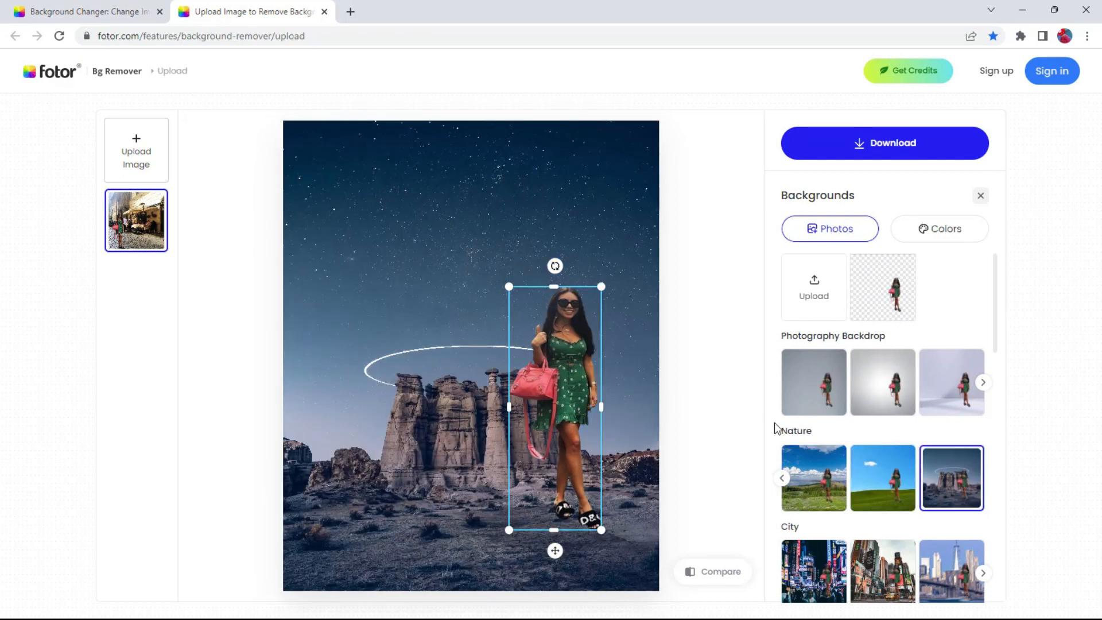
- Try the City backgrounds up to Times Square, and shrink the woman to about a third, placing her on the street beside the yellow taxi
scroll(815, 510, down, 1)
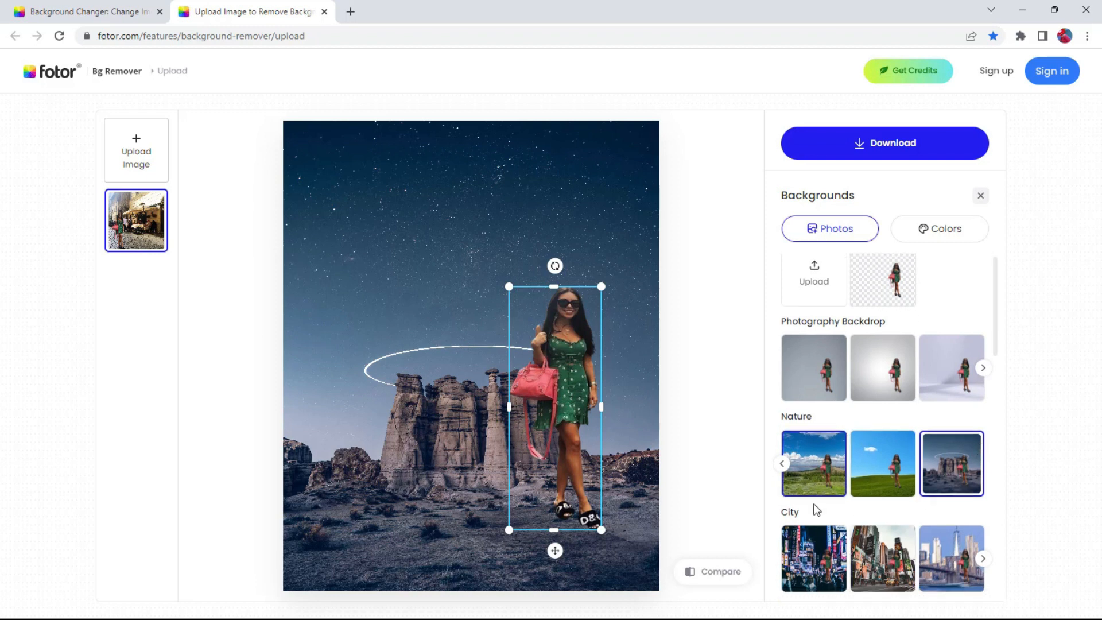
click(815, 516)
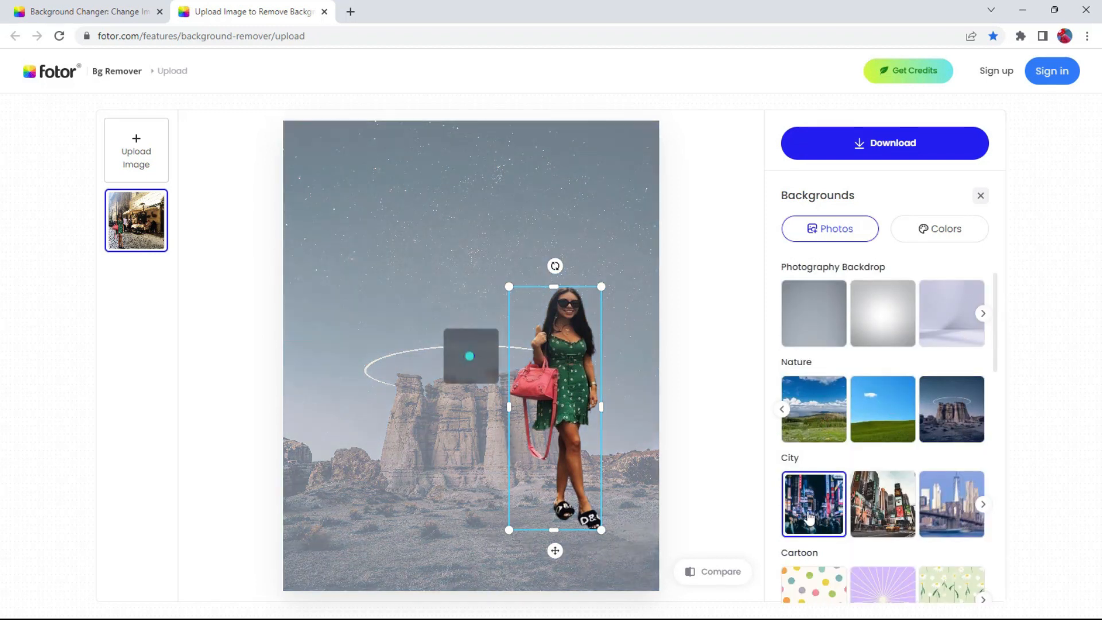
click(873, 515)
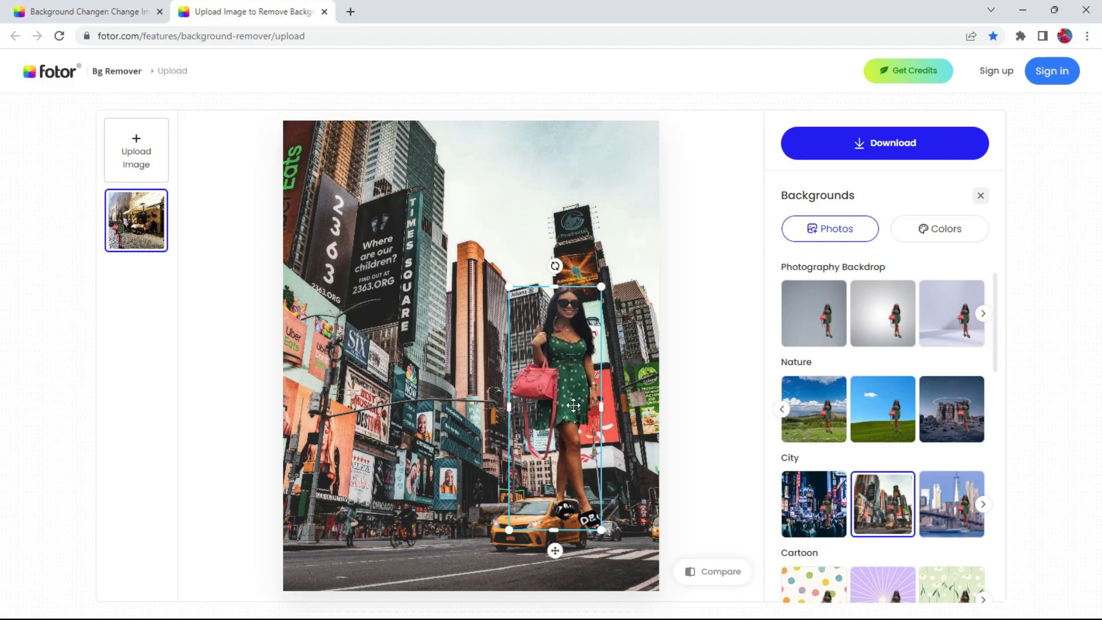
drag(573, 399, 616, 457)
drag(605, 347, 602, 531)
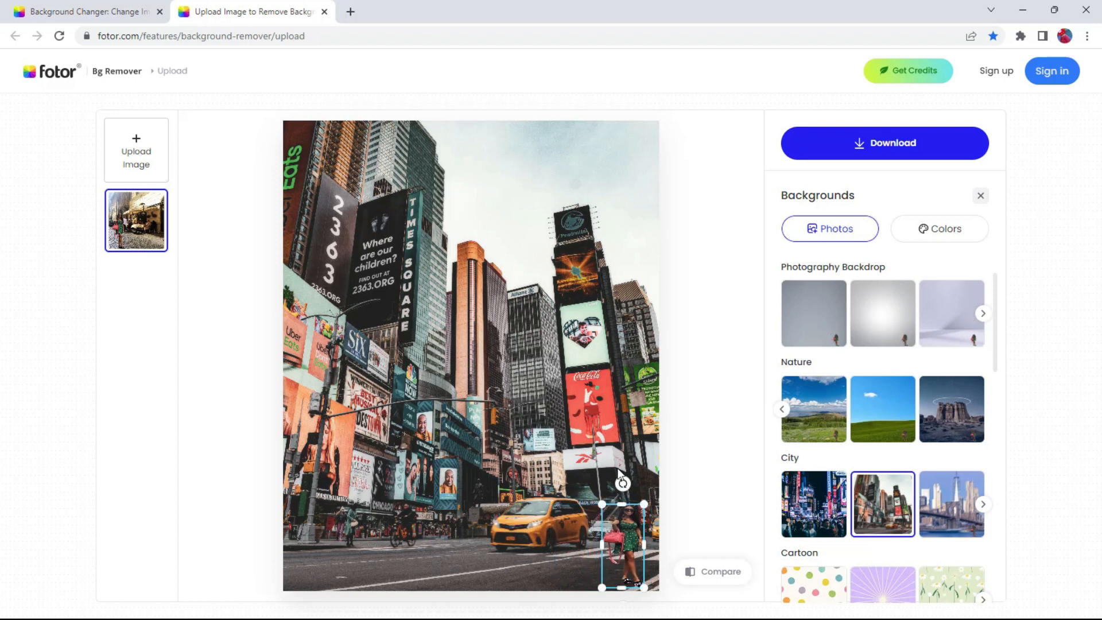
- Browse the City photos past the Brooklyn Bridge and dusk street scenes and apply the riverside promenade background
click(964, 518)
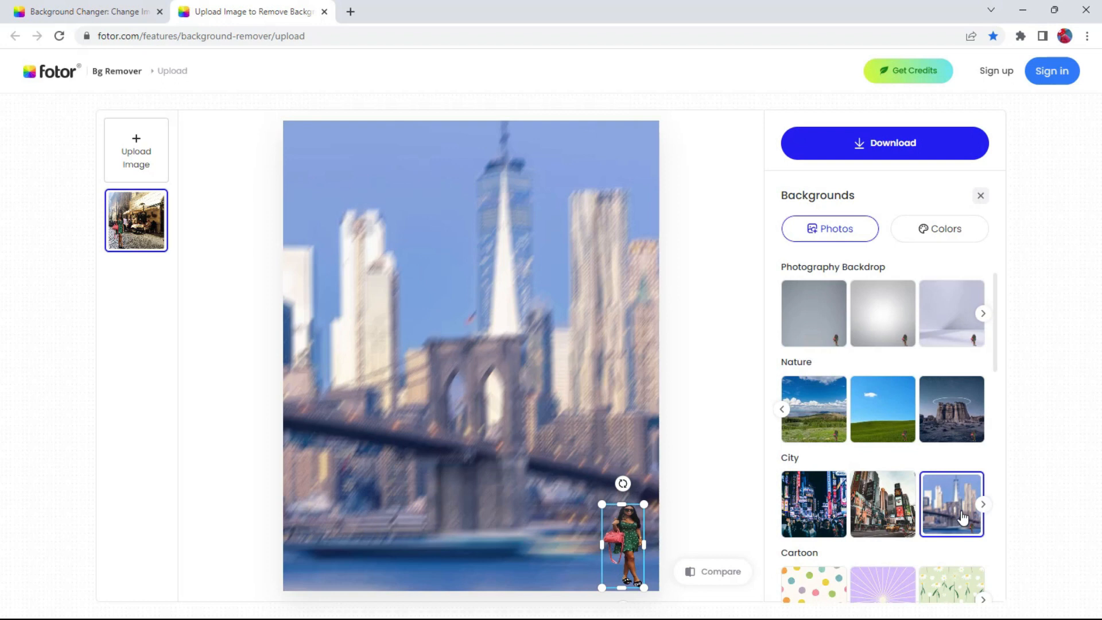
click(984, 505)
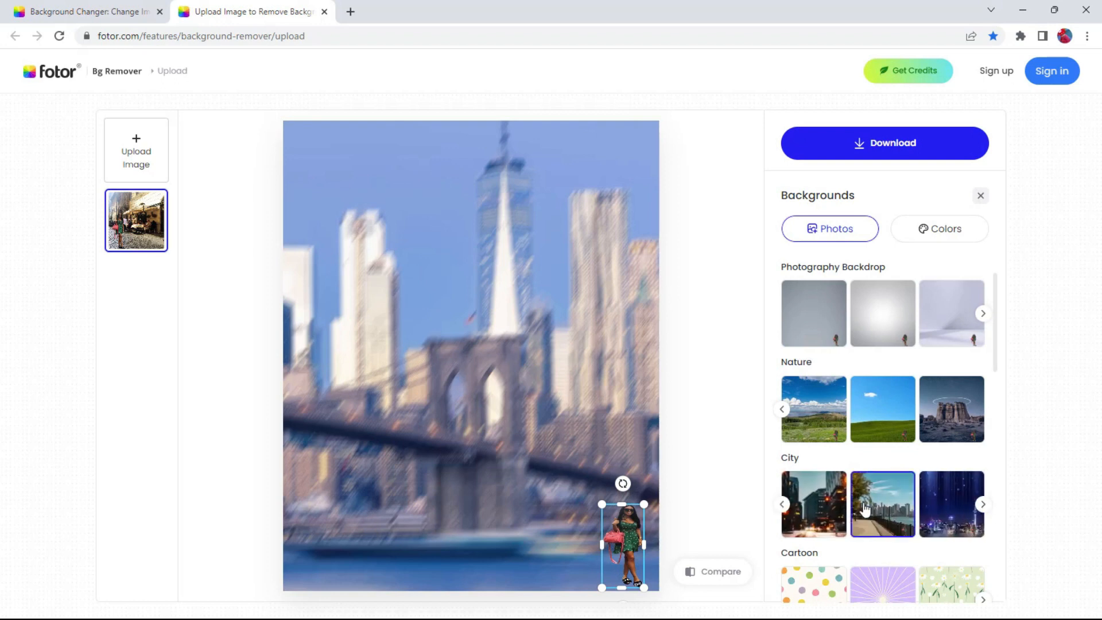
click(819, 511)
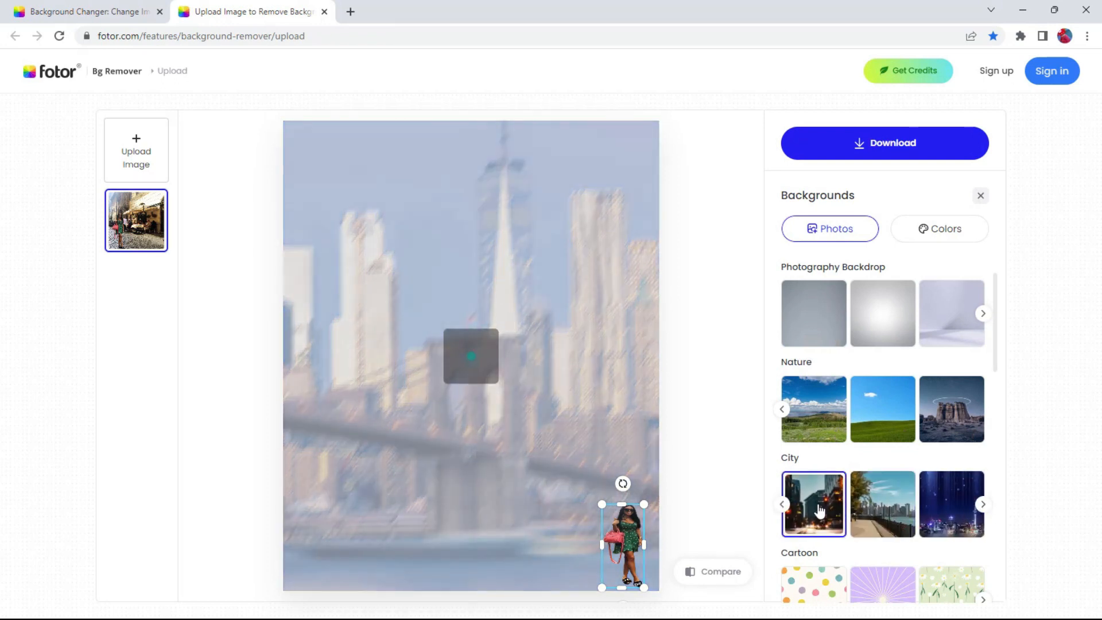
click(883, 510)
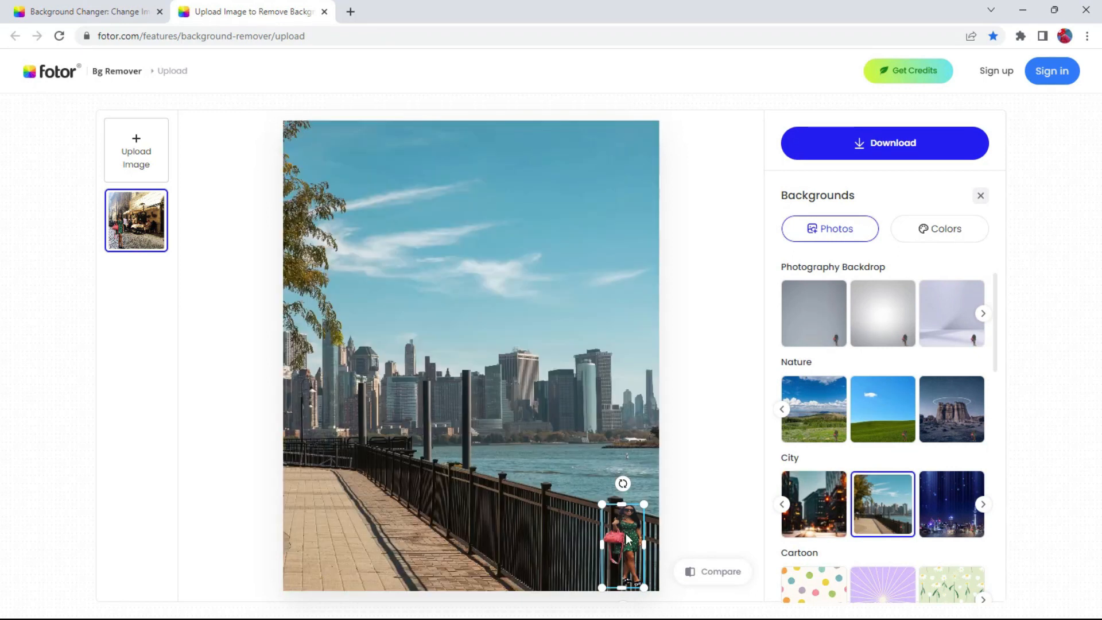
- Move the woman onto the paved walkway beside the railing and enlarge her to about twice her height
drag(626, 536, 325, 367)
drag(344, 446, 344, 445)
drag(352, 446, 328, 458)
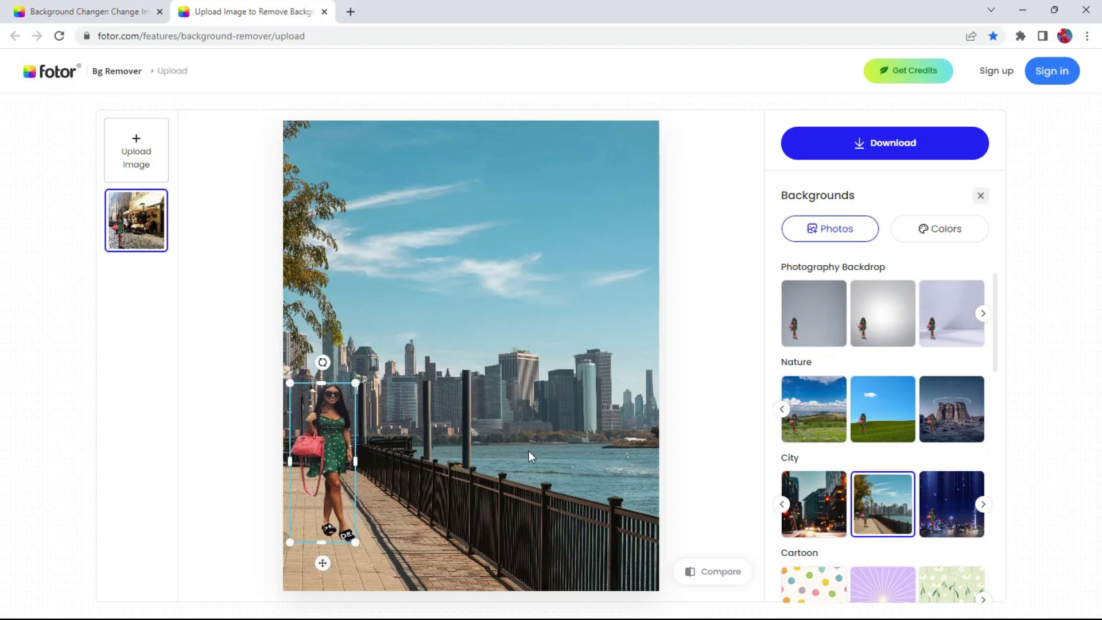
- Open the download options for the HD image and sign up with Google
scroll(804, 431, down, 1)
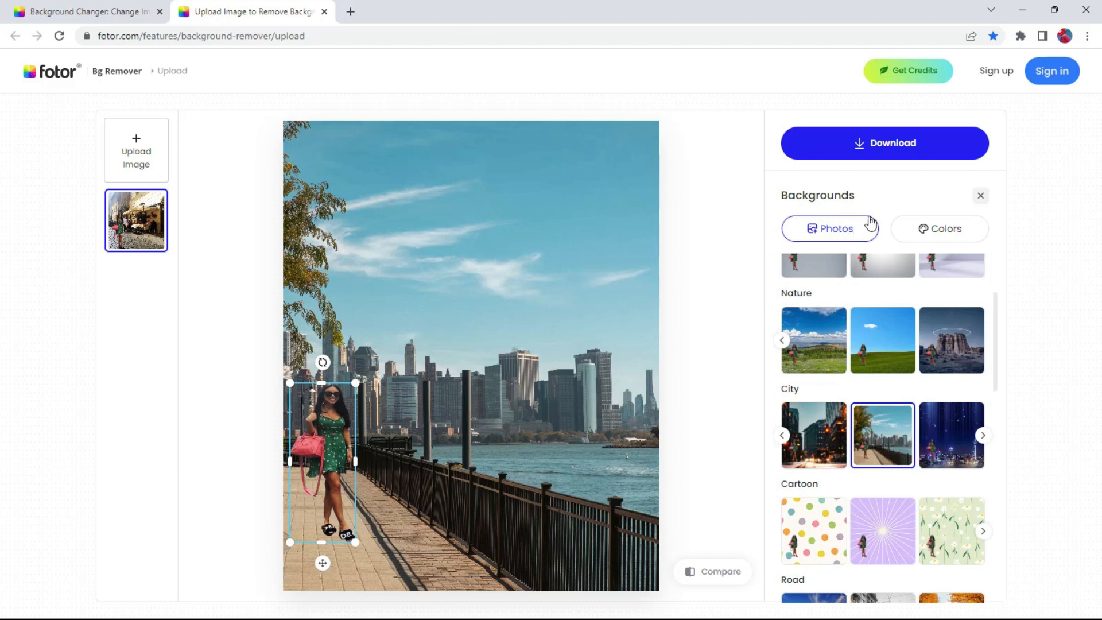
click(894, 147)
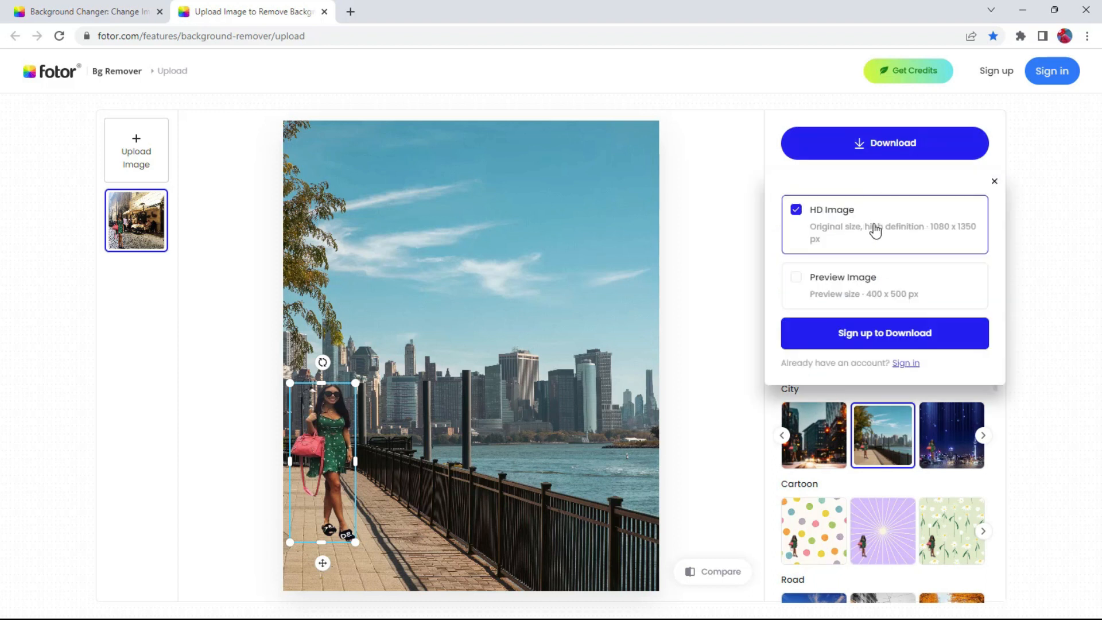
click(890, 338)
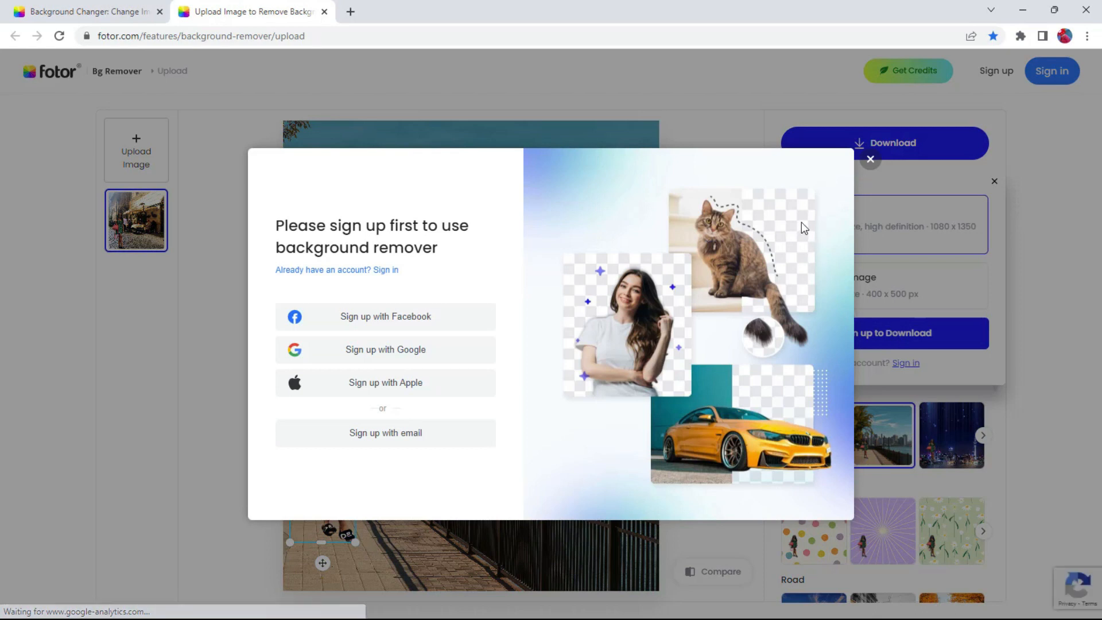
click(378, 351)
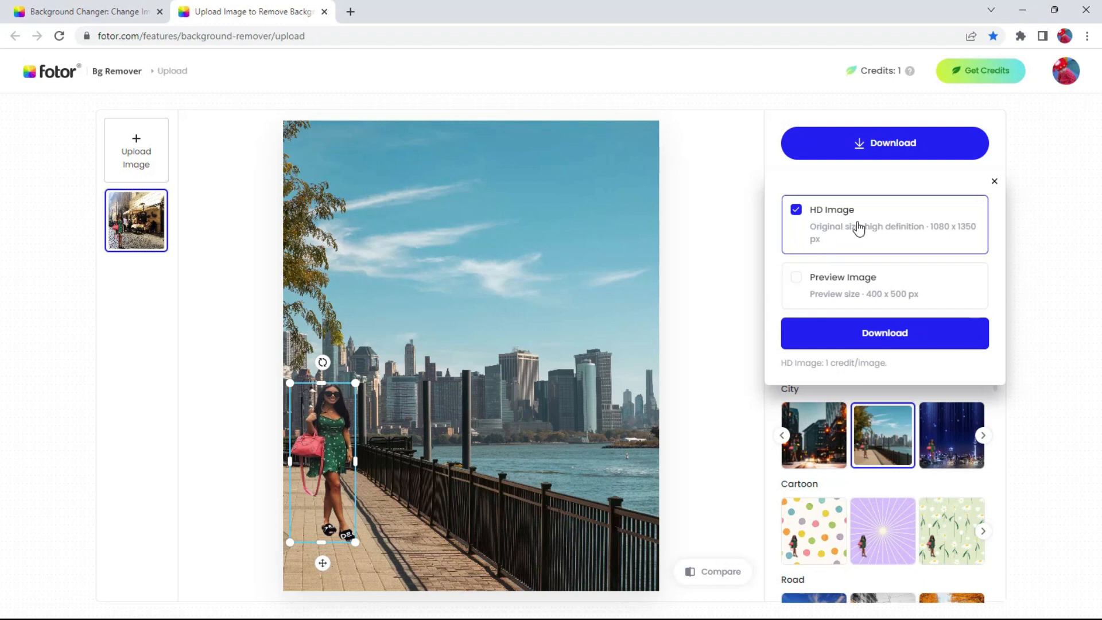
- Download the HD image, open the saved PNG to check it, and close the picture viewer
click(893, 339)
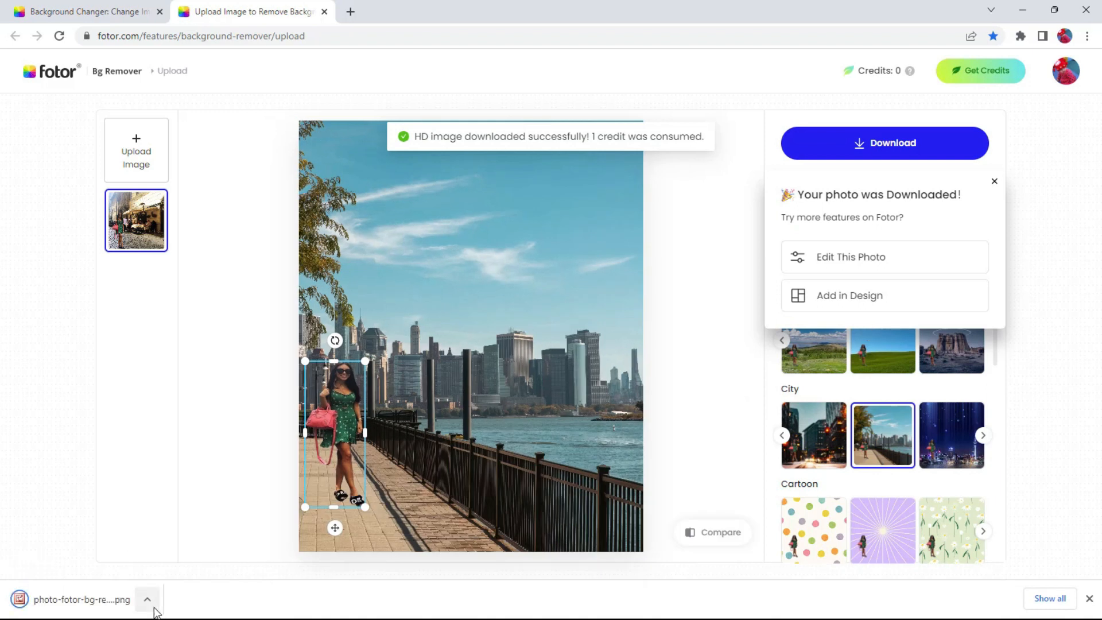
click(95, 601)
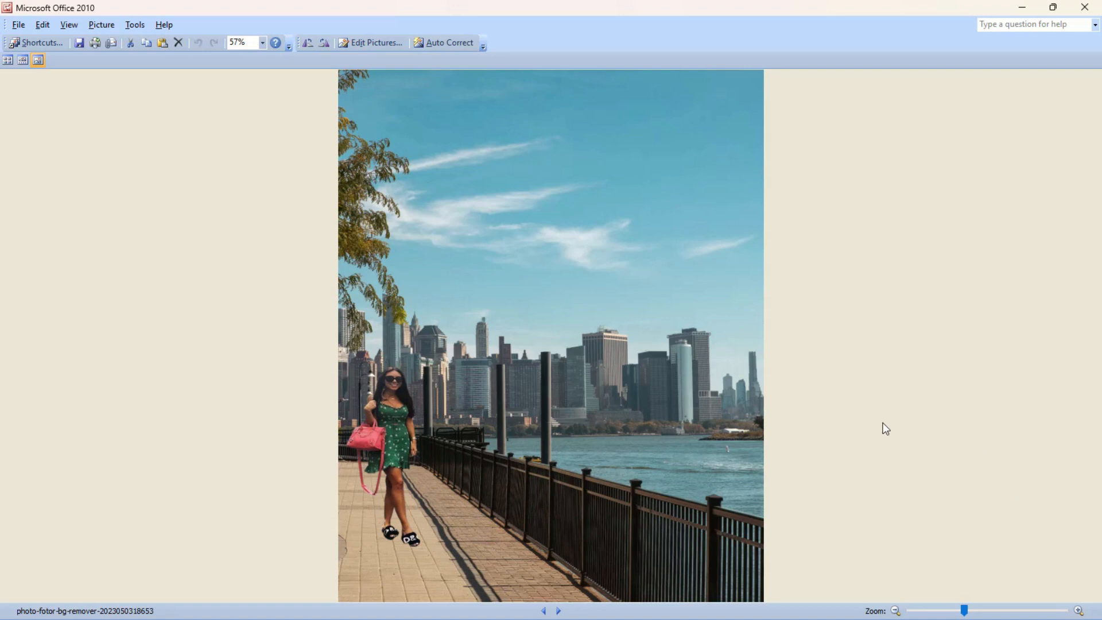
click(1085, 9)
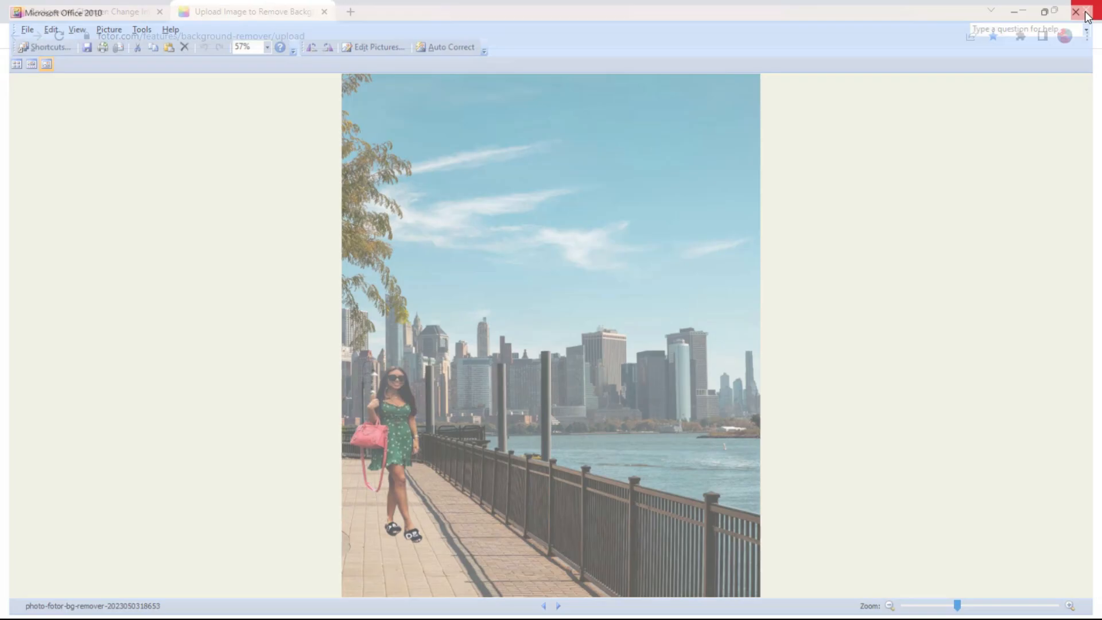